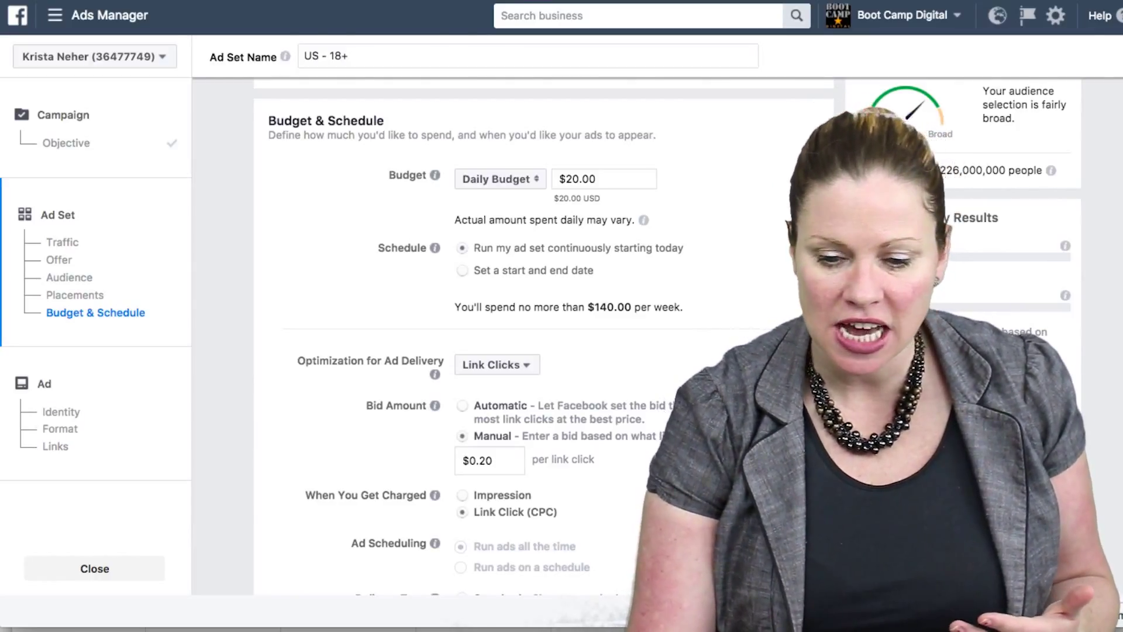
Remove the United States location and add zip code 45202 (Cincinnati, Ohio) instead.
{"action": "scroll", "coordinate": [505, 333], "scroll_direction": "up", "scroll_amount": 3}
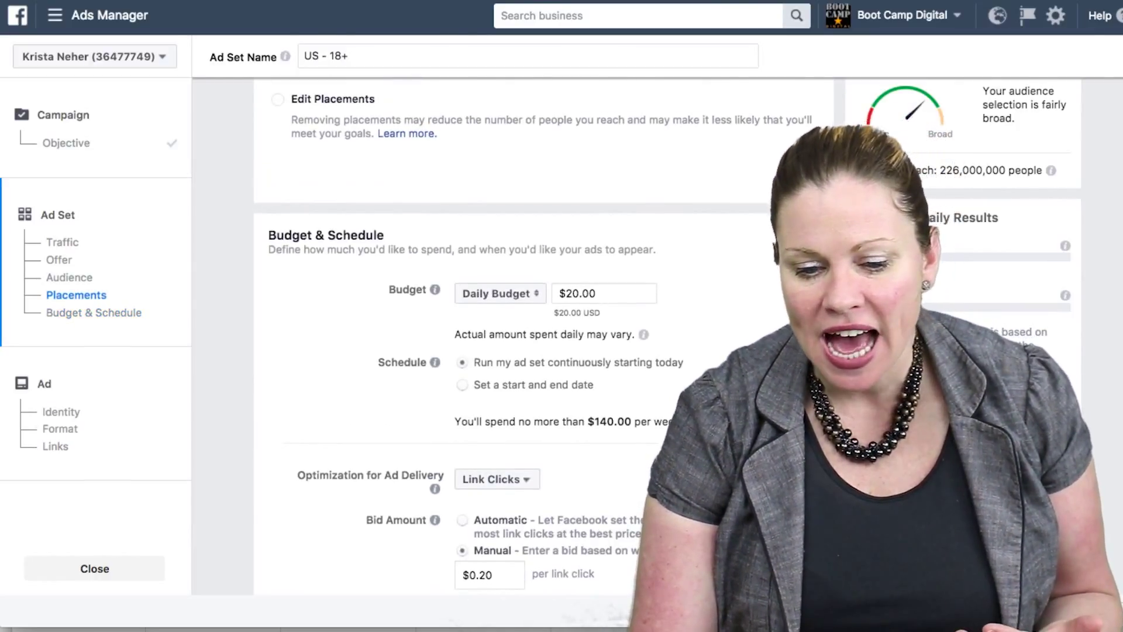
{"action": "scroll", "coordinate": [505, 339], "scroll_direction": "down", "scroll_amount": 1}
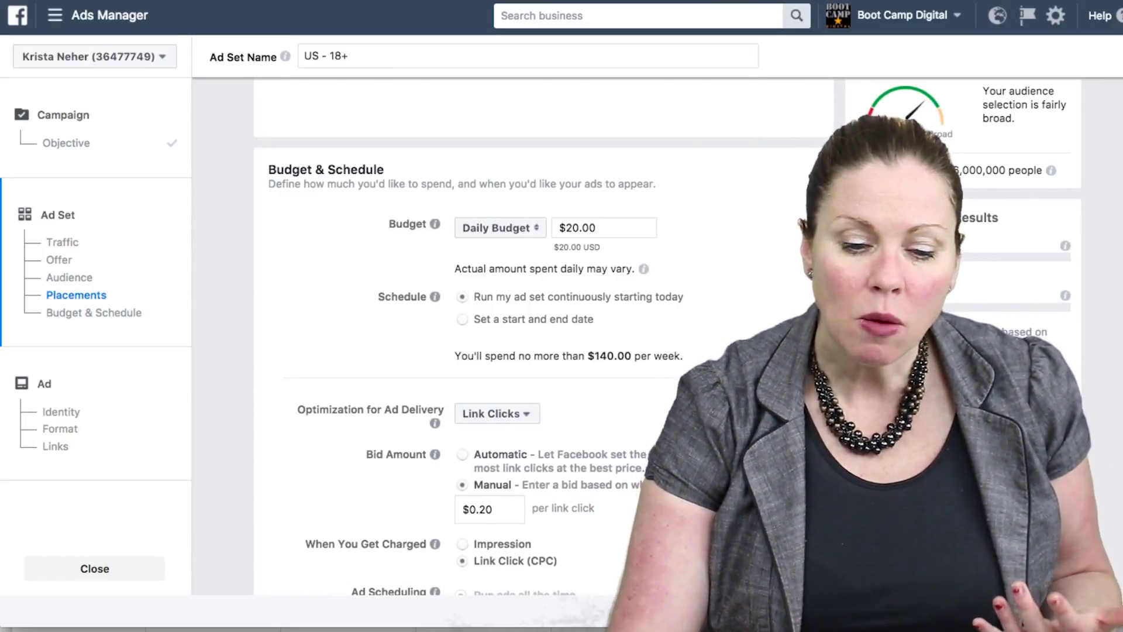
{"action": "scroll", "coordinate": [492, 351], "scroll_direction": "down", "scroll_amount": 3}
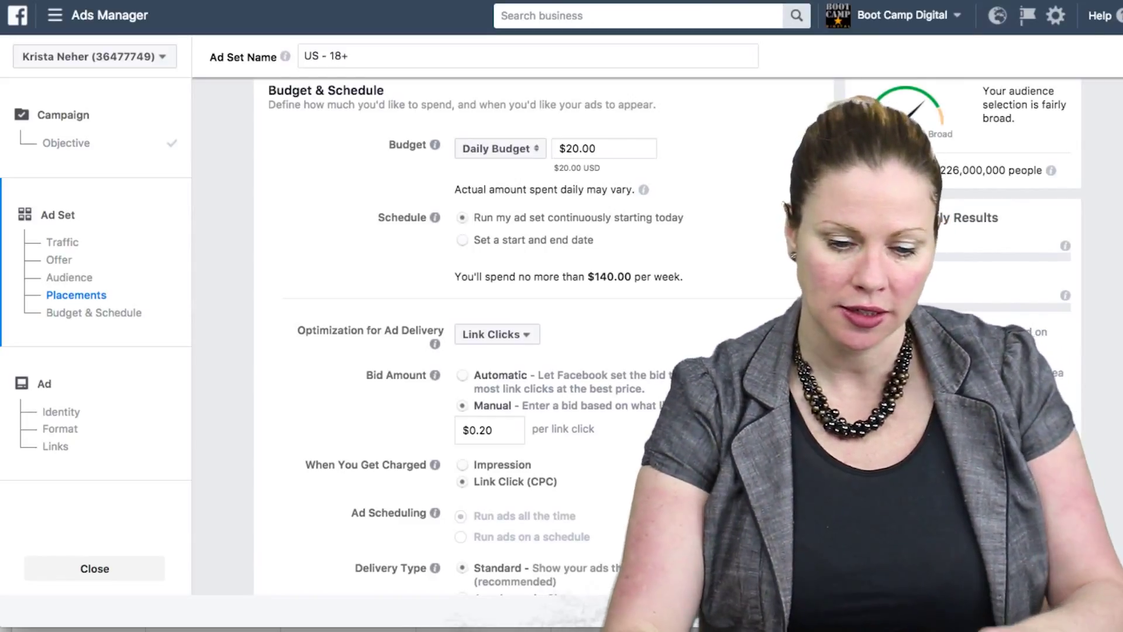
{"action": "scroll", "coordinate": [544, 333], "scroll_direction": "up", "scroll_amount": 2}
{"action": "scroll", "coordinate": [665, 289], "scroll_direction": "up", "scroll_amount": 10}
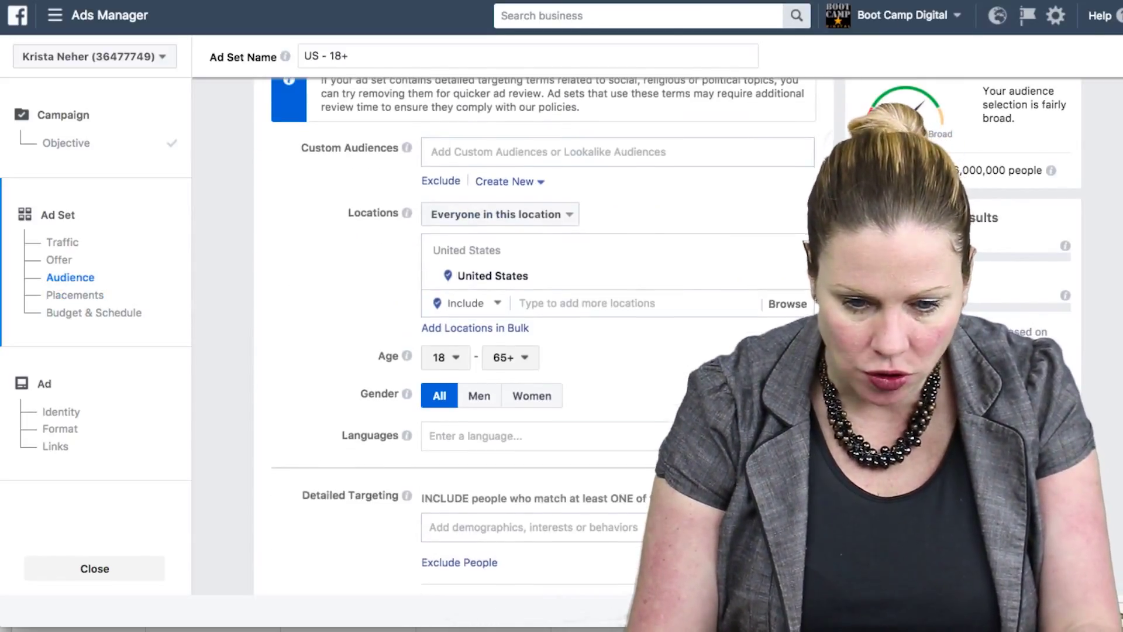
{"action": "scroll", "coordinate": [665, 289], "scroll_direction": "up", "scroll_amount": 1}
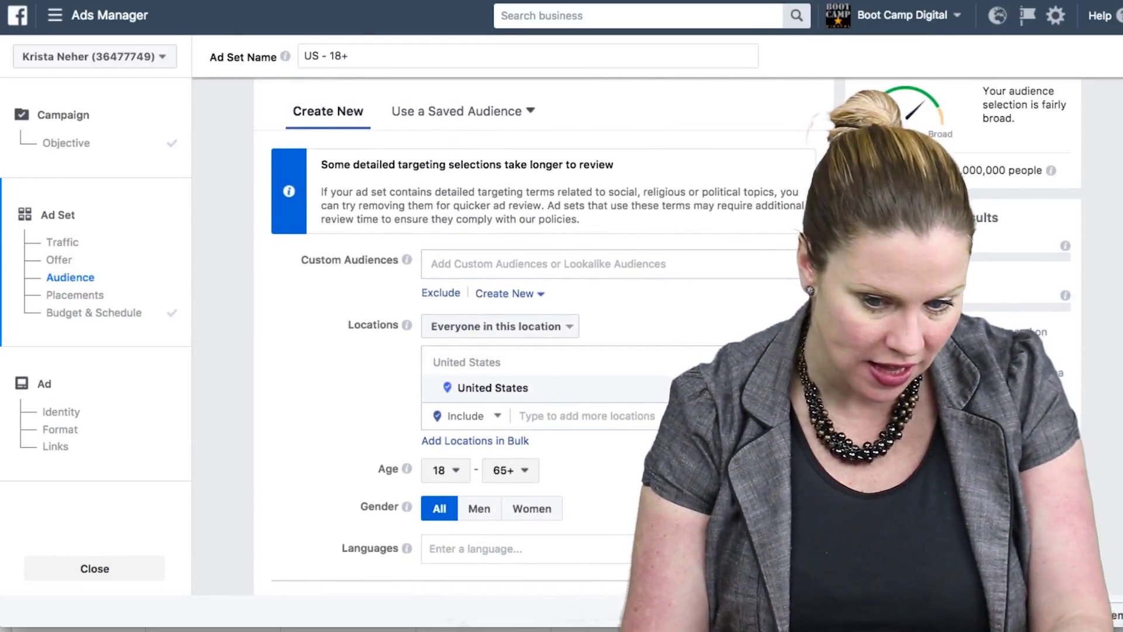
{"action": "left_click", "coordinate": [801, 387]}
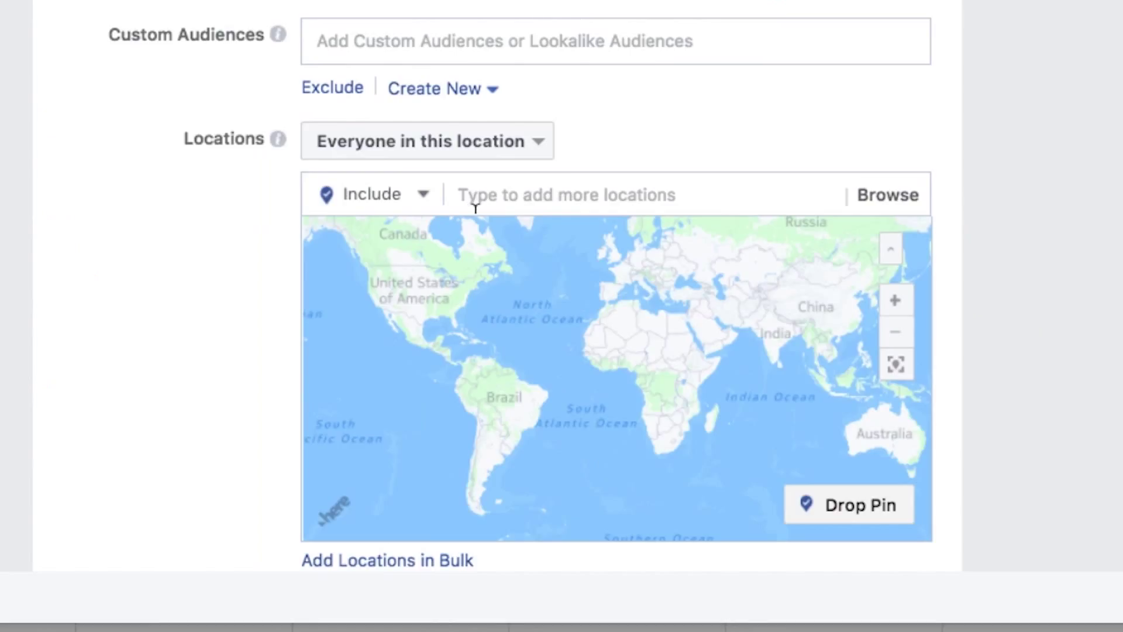
{"action": "left_click", "coordinate": [479, 196]}
{"action": "type", "text": "45"}
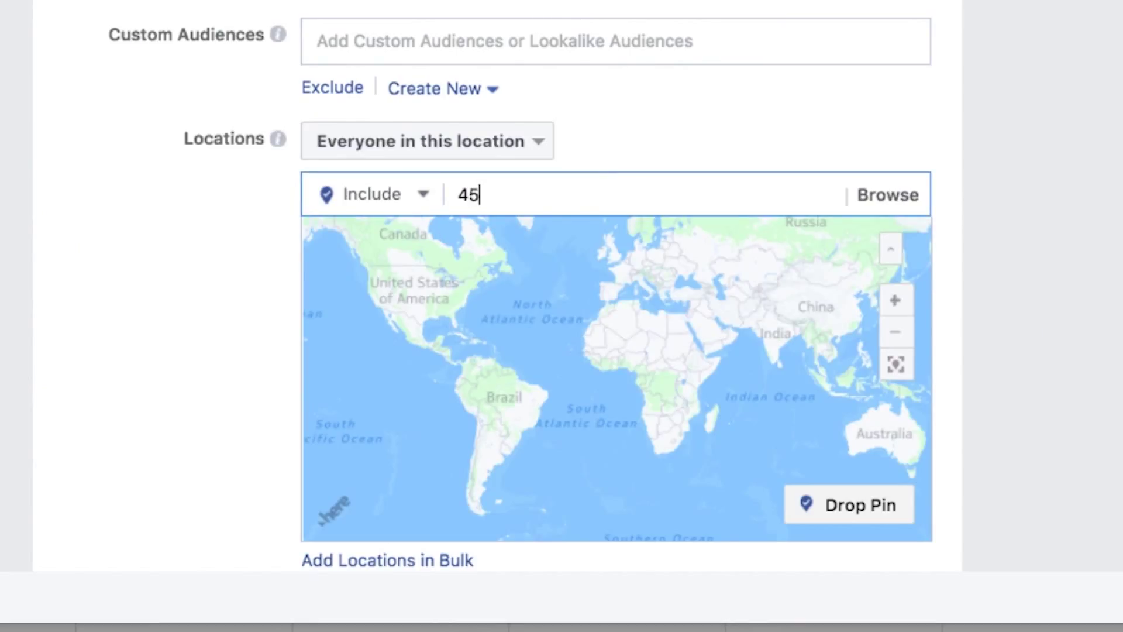
{"action": "type", "text": "202"}
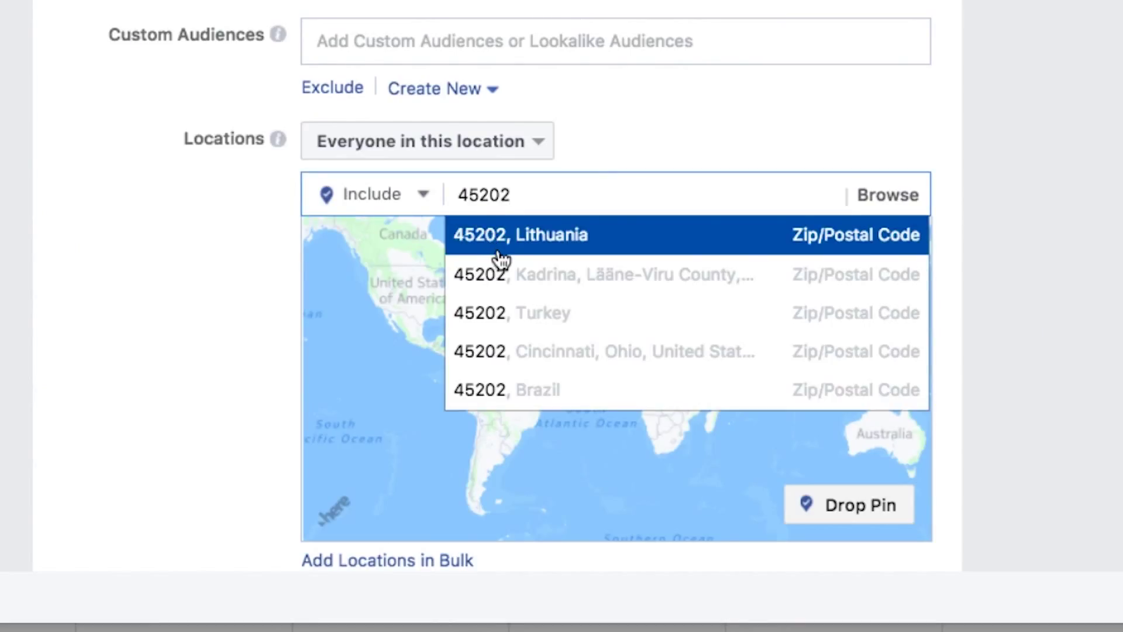
{"action": "left_click", "coordinate": [529, 353]}
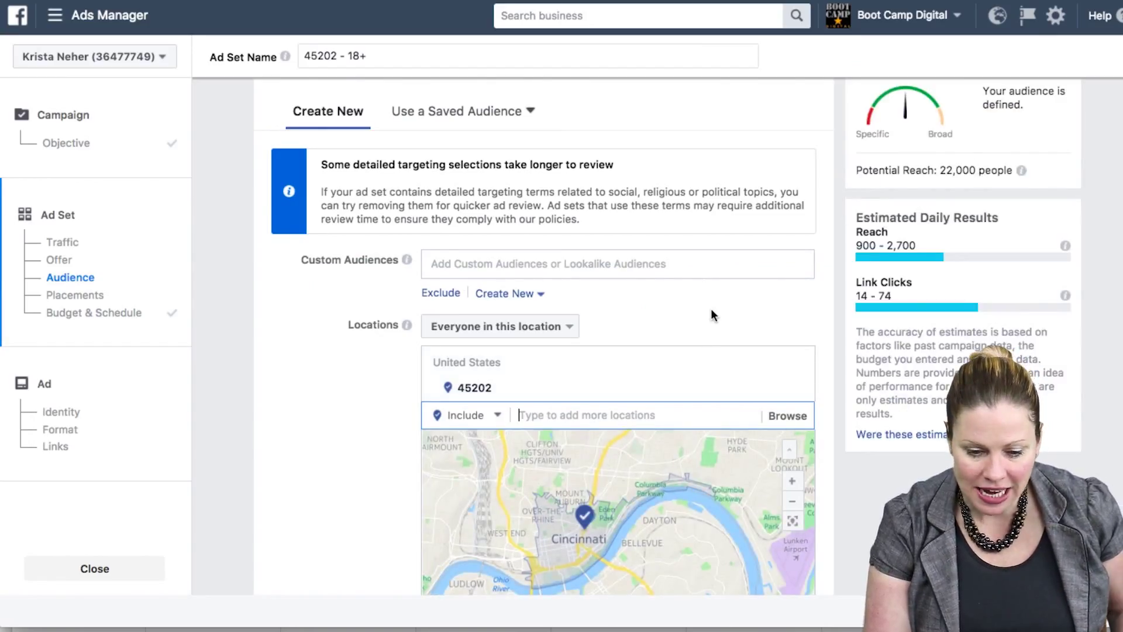
Set the audience minimum age to 27 and maximum age to 55.
{"action": "scroll", "coordinate": [714, 276], "scroll_direction": "down", "scroll_amount": 3}
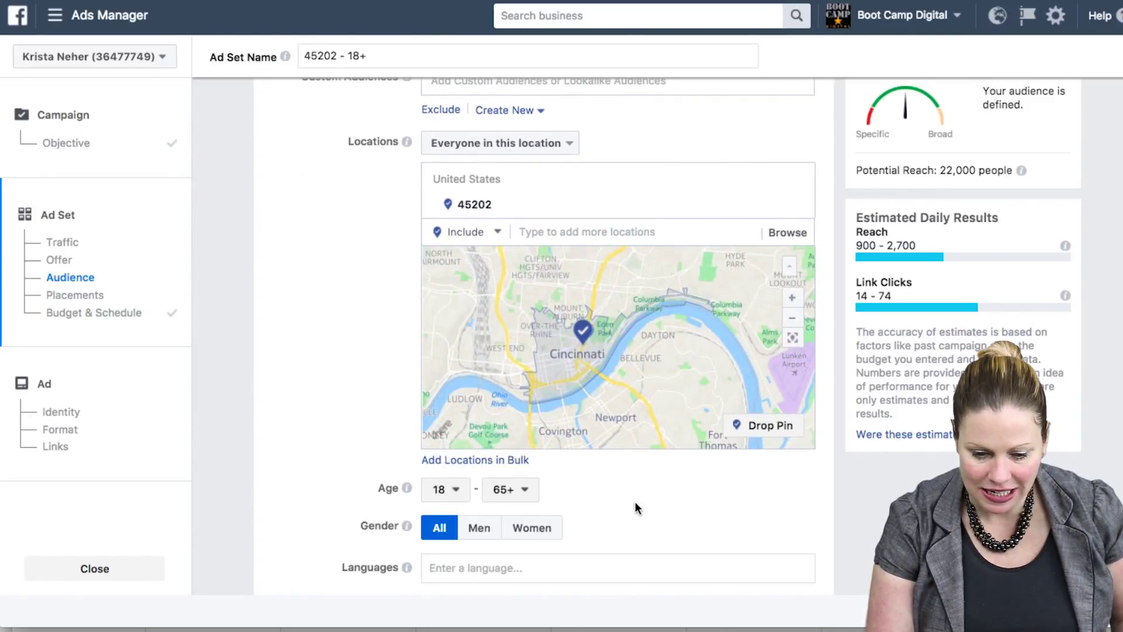
{"action": "scroll", "coordinate": [635, 503], "scroll_direction": "down", "scroll_amount": 4}
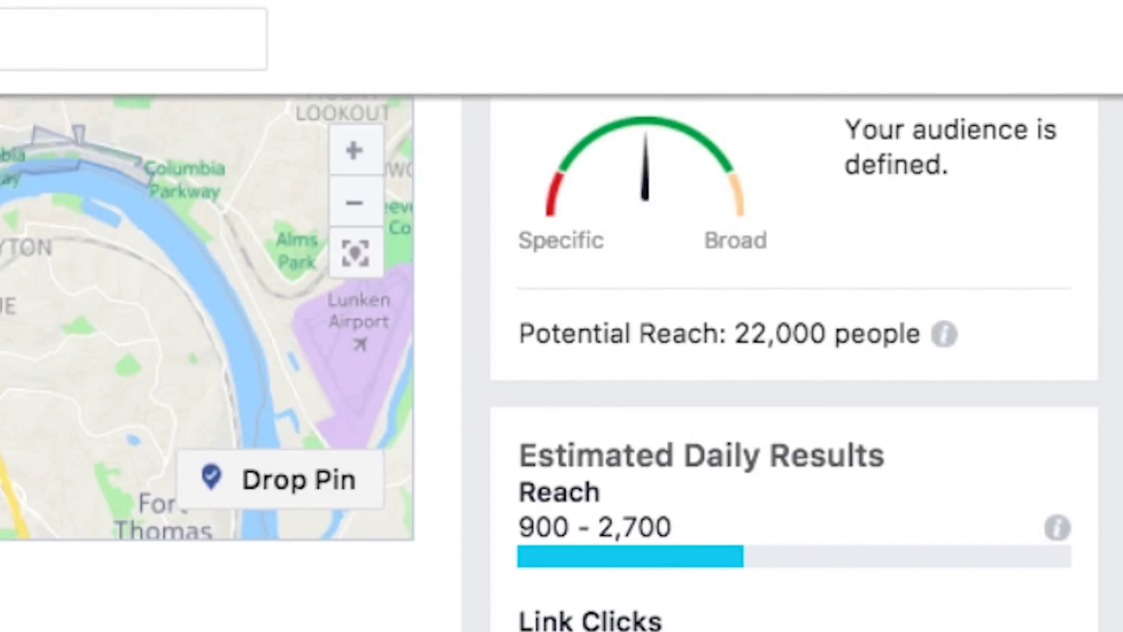
{"action": "left_click", "coordinate": [450, 290]}
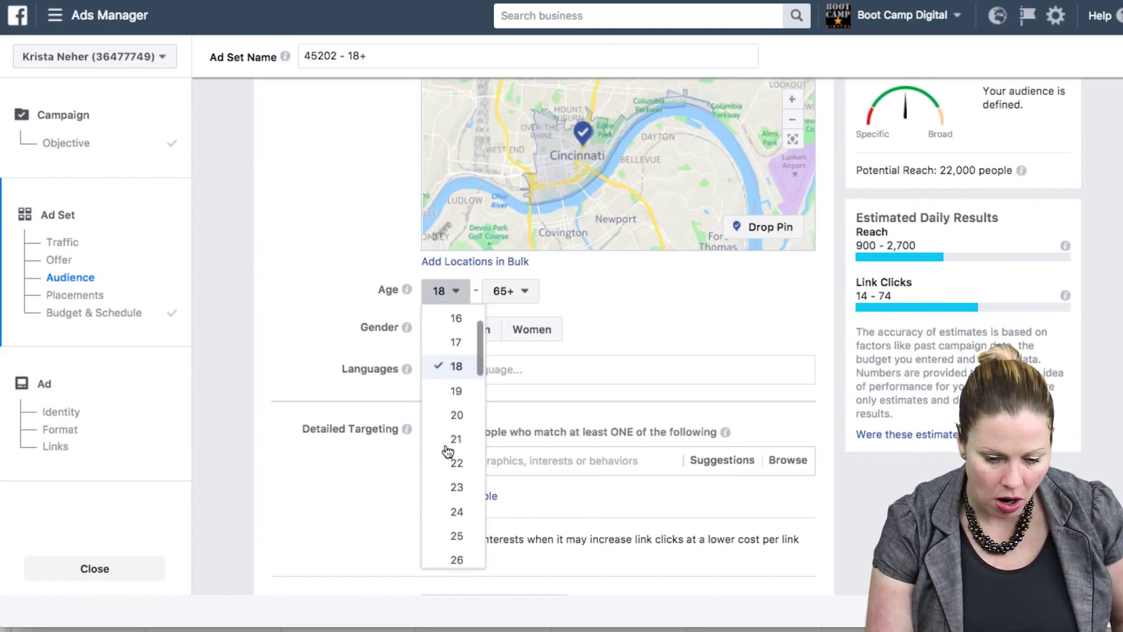
{"action": "scroll", "coordinate": [447, 451], "scroll_direction": "down", "scroll_amount": 3}
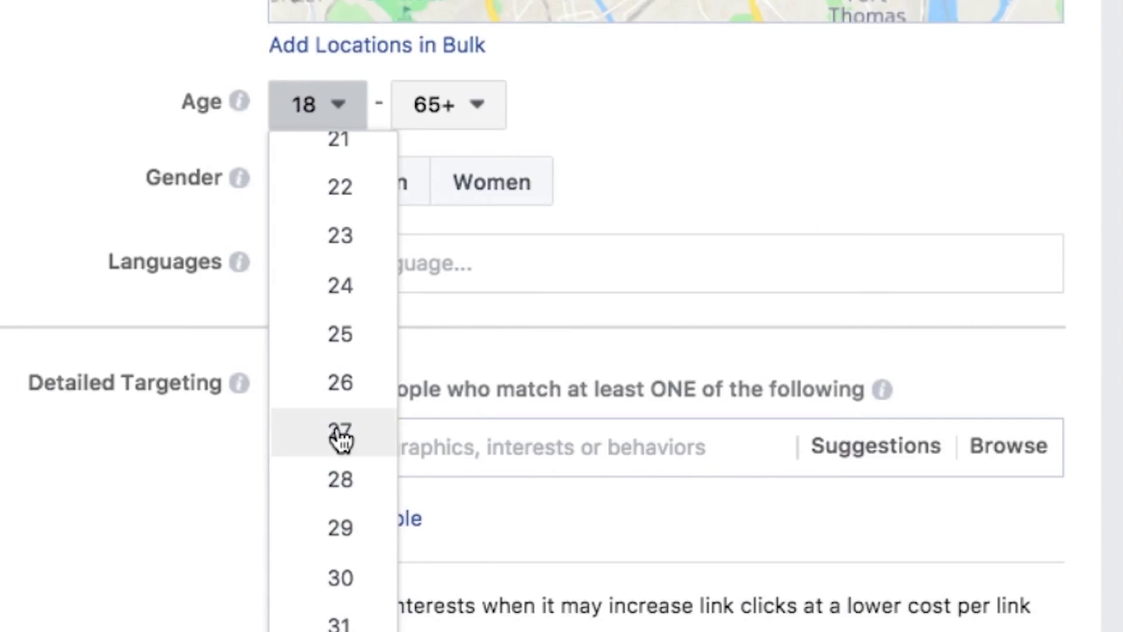
{"action": "key", "text": "Return"}
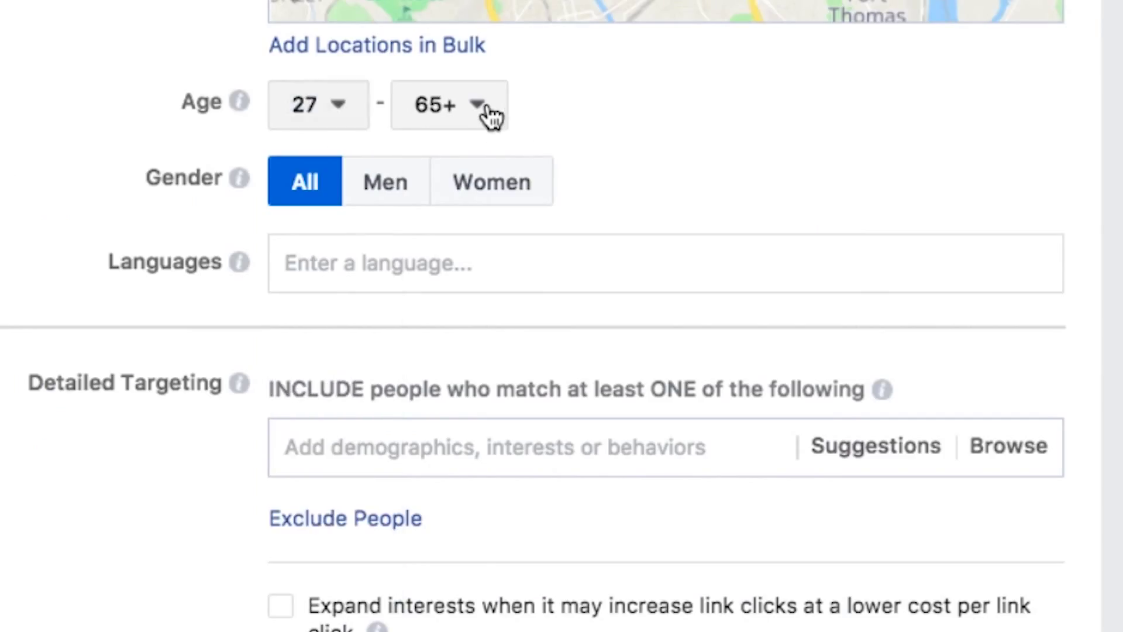
{"action": "left_click", "coordinate": [490, 111]}
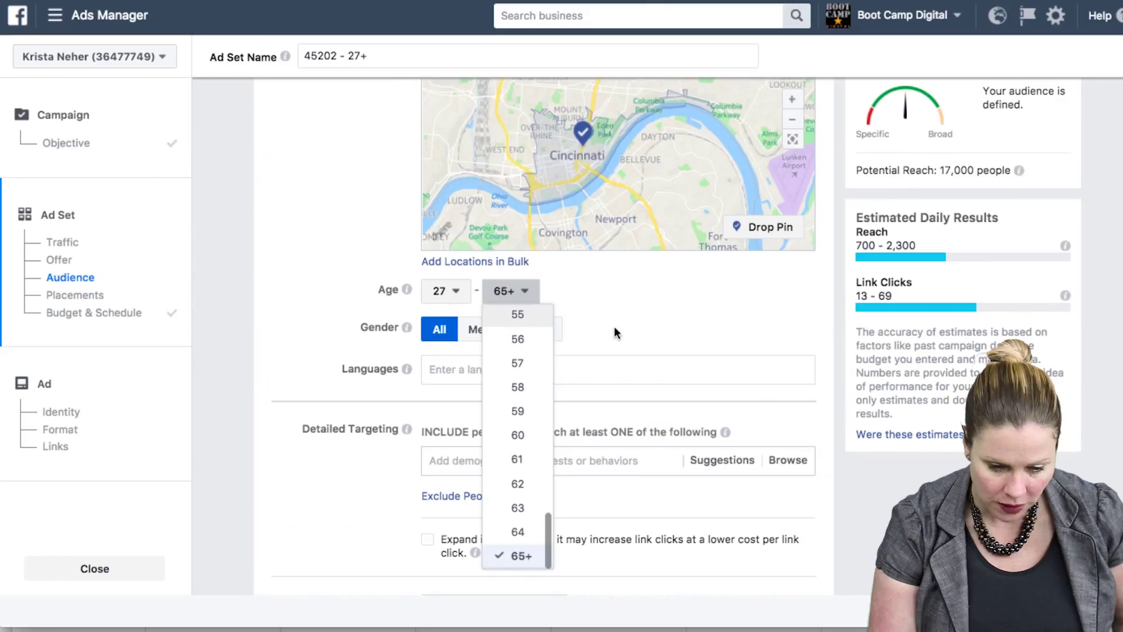
{"action": "left_click", "coordinate": [459, 154]}
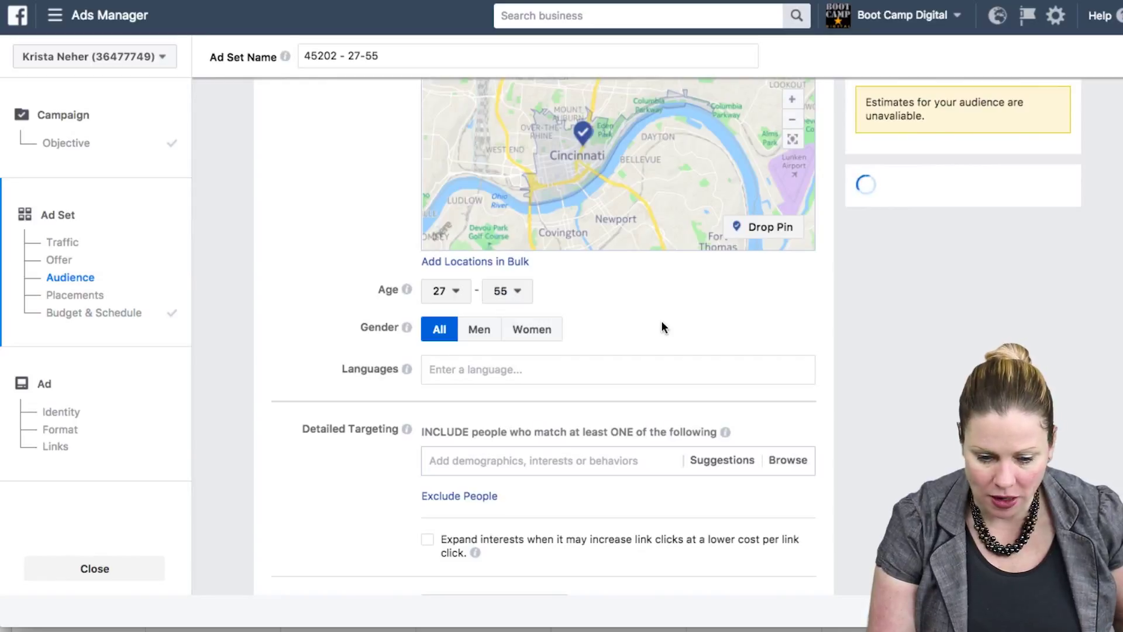
{"action": "scroll", "coordinate": [538, 469], "scroll_direction": "down", "scroll_amount": 1}
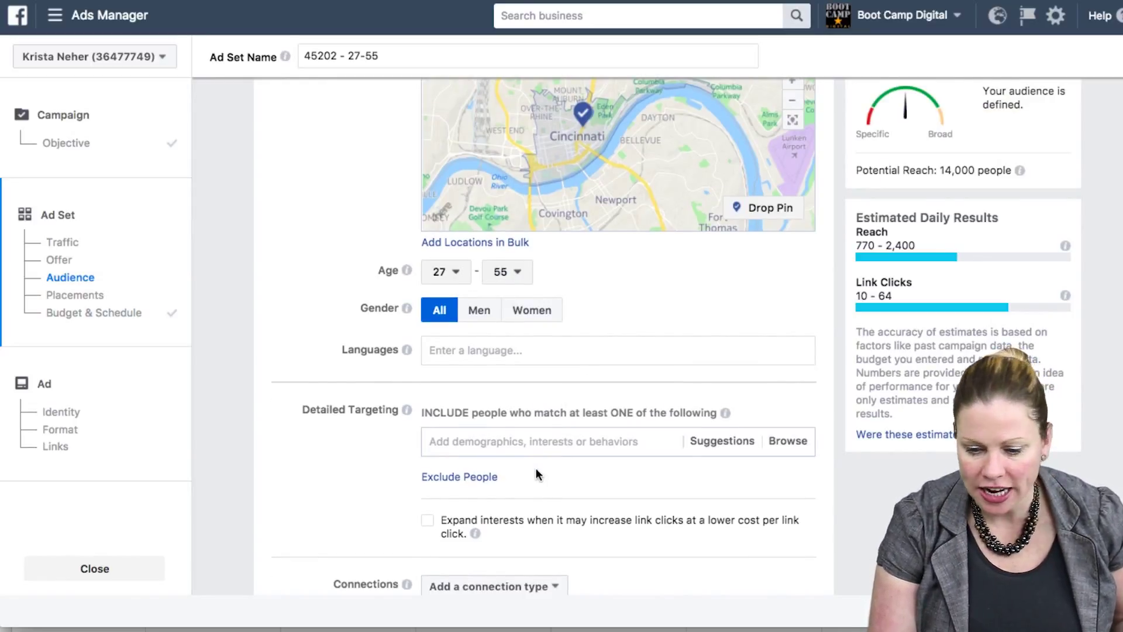
{"action": "scroll", "coordinate": [495, 442], "scroll_direction": "down", "scroll_amount": 1}
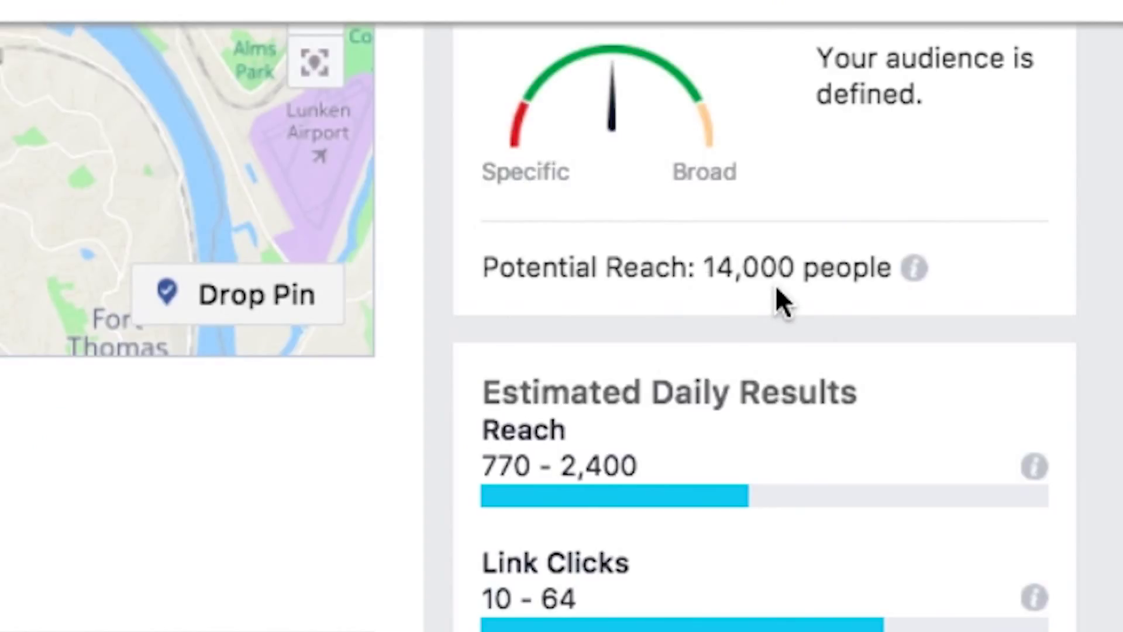
{"action": "scroll", "coordinate": [188, 328], "scroll_direction": "down", "scroll_amount": 1}
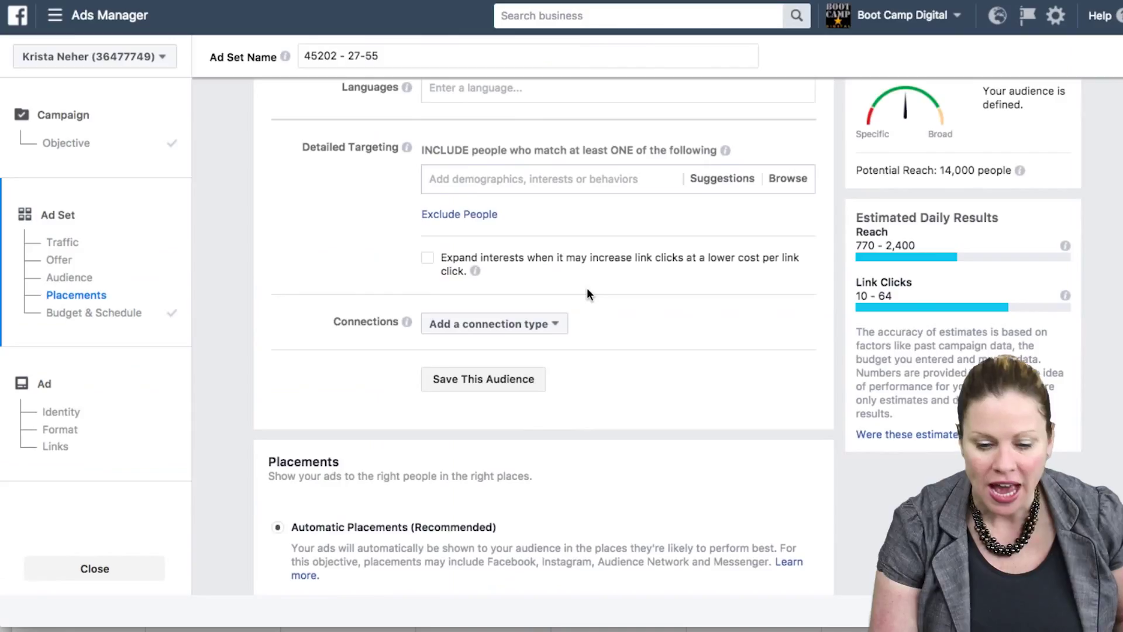
{"action": "scroll", "coordinate": [588, 290], "scroll_direction": "up", "scroll_amount": 7}
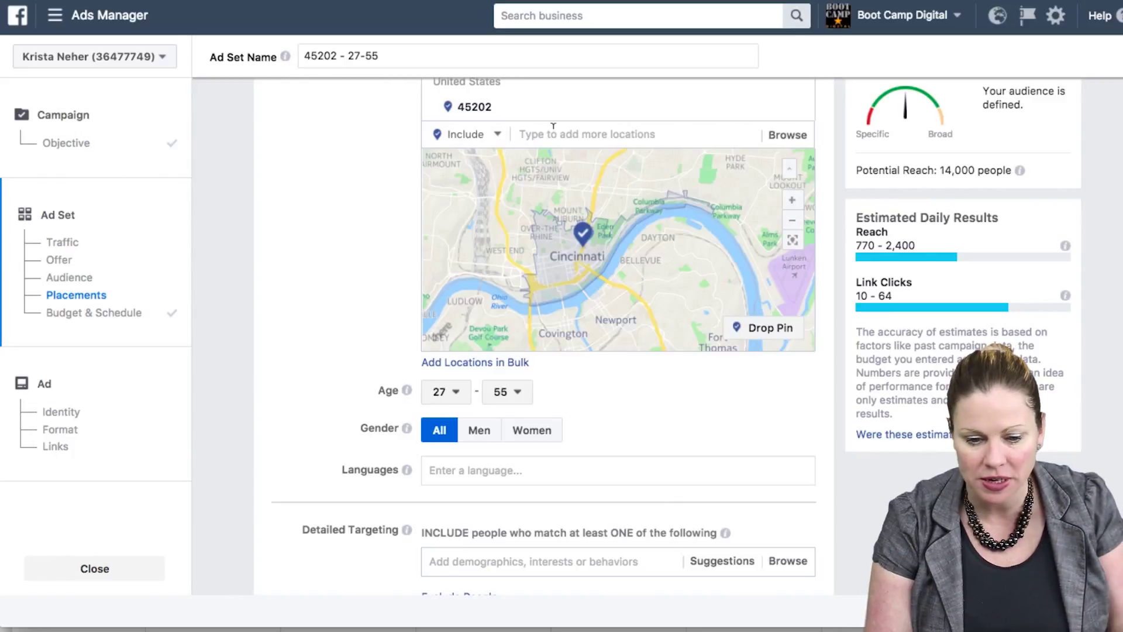
Swap zip code 45202 for the Cincinnati, DMA location, then search detailed targeting for 'restaurant'.
{"action": "scroll", "coordinate": [543, 127], "scroll_direction": "up", "scroll_amount": 1}
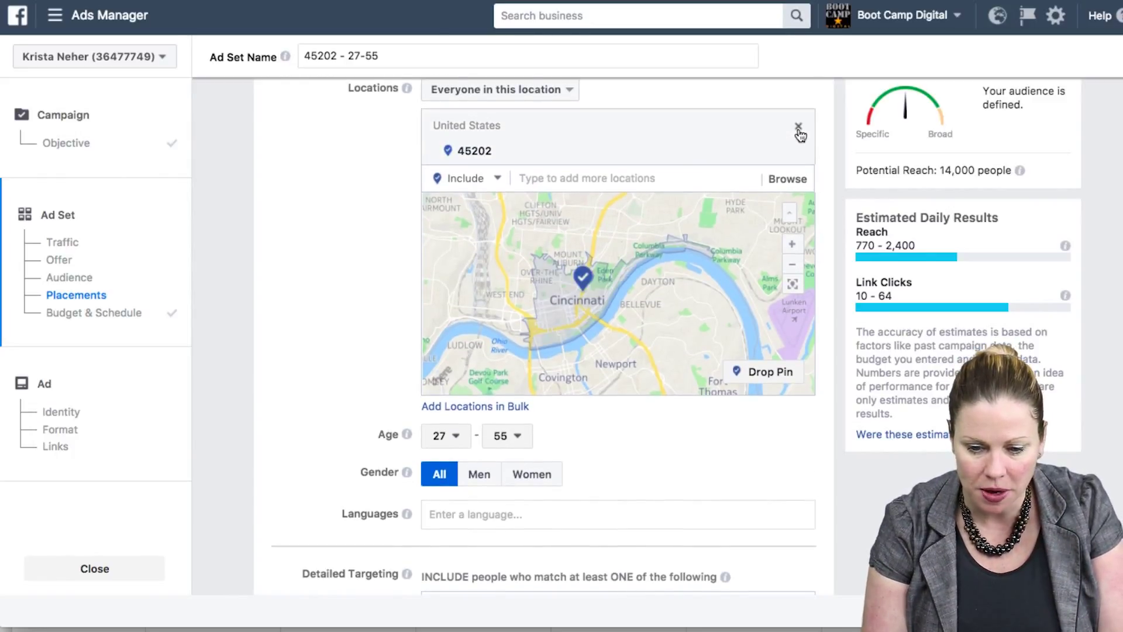
{"action": "left_click", "coordinate": [645, 178]}
{"action": "key", "text": "BackSpace"}
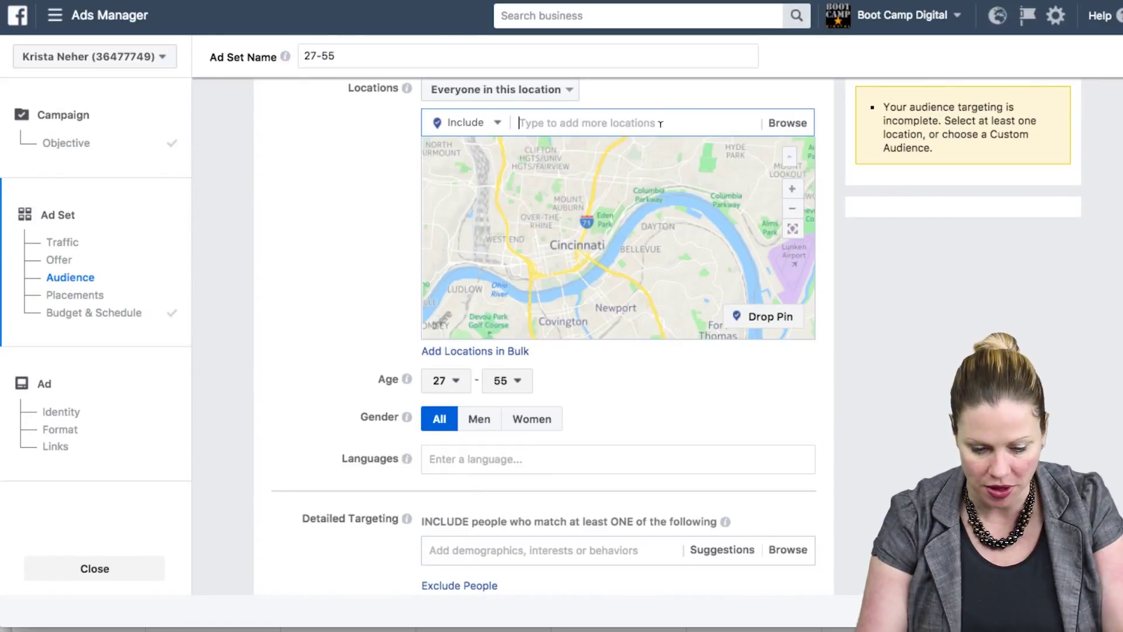
{"action": "type", "text": "Cincinnati"}
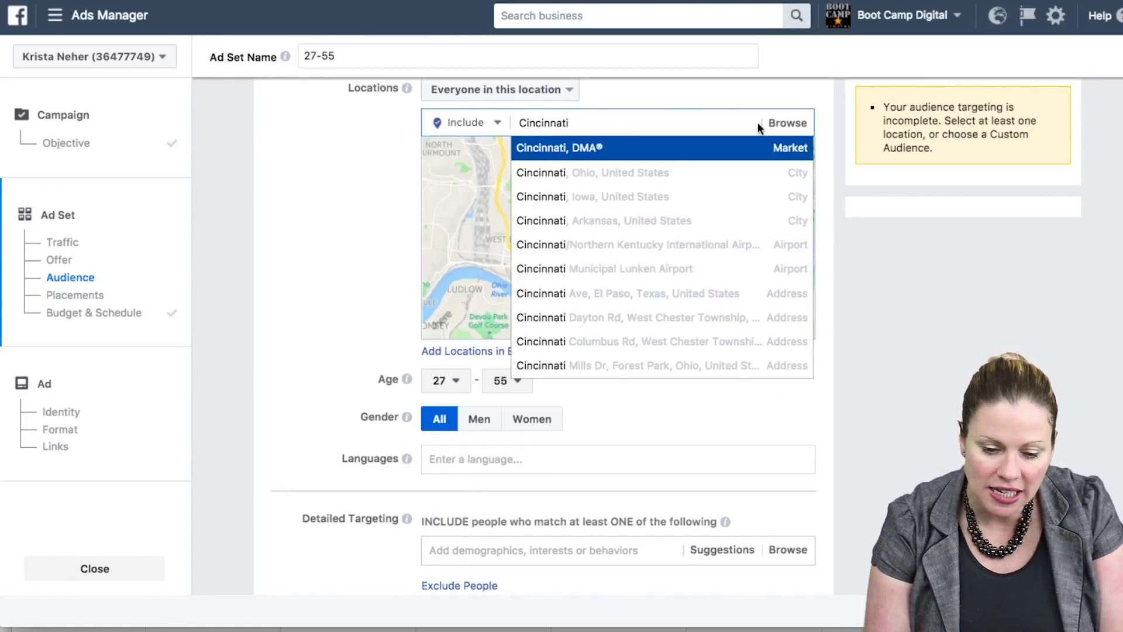
{"action": "key", "text": "Return"}
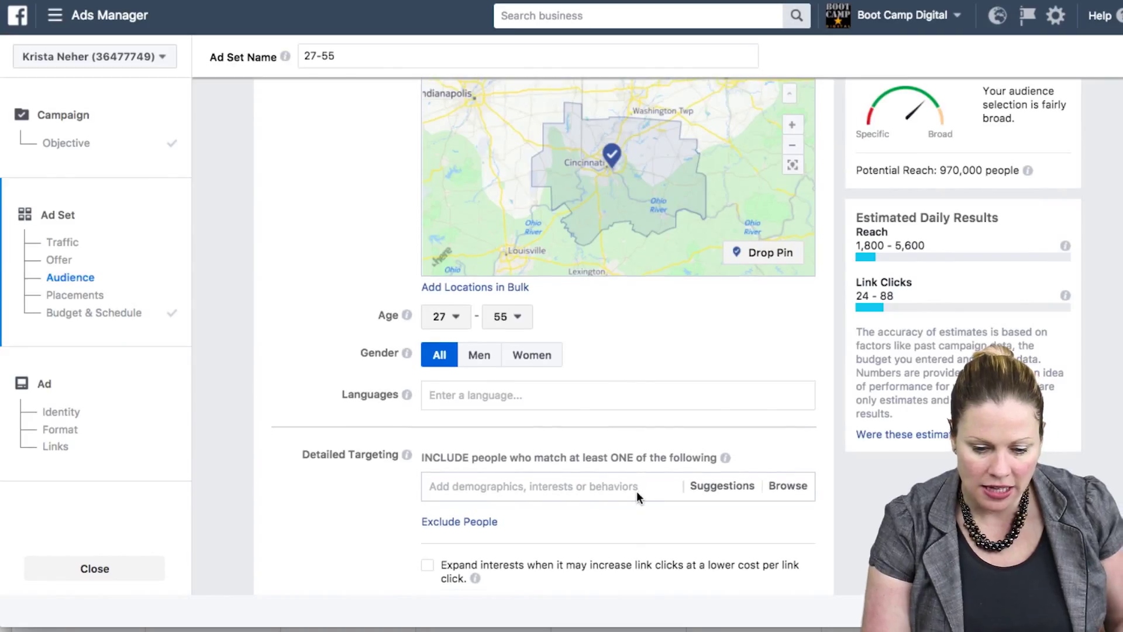
{"action": "left_click", "coordinate": [636, 483]}
{"action": "type", "text": "restaurant"}
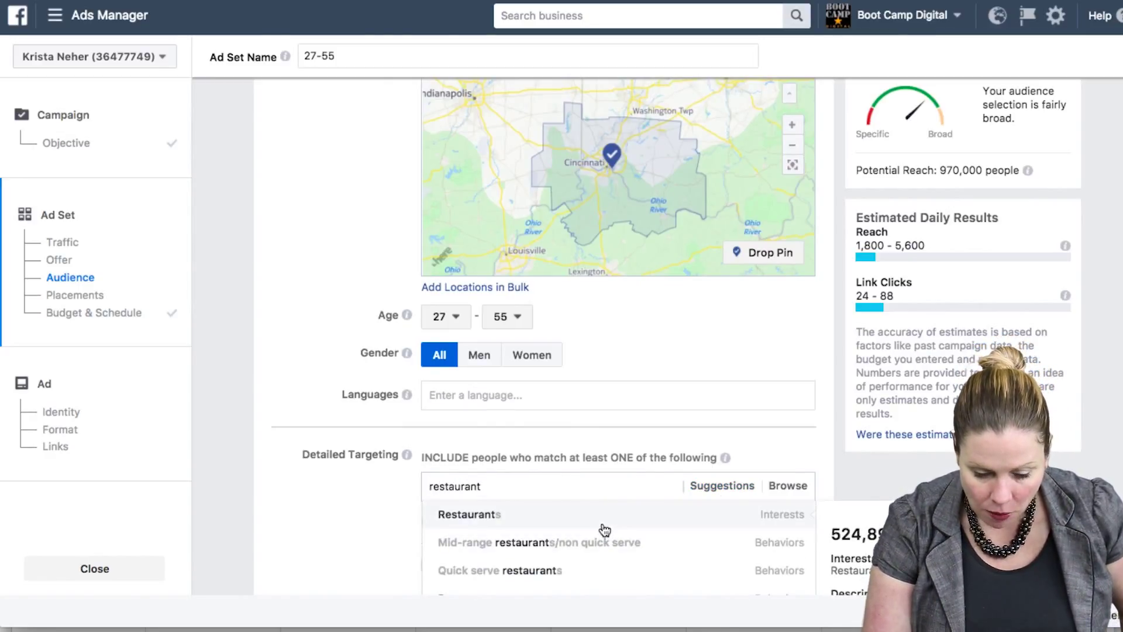
Pick the 'Mid-range restaurants/non quick serve' behavior from the 'restaurant' suggestions.
{"action": "scroll", "coordinate": [603, 529], "scroll_direction": "down", "scroll_amount": 2}
{"action": "scroll", "coordinate": [834, 457], "scroll_direction": "down", "scroll_amount": 3}
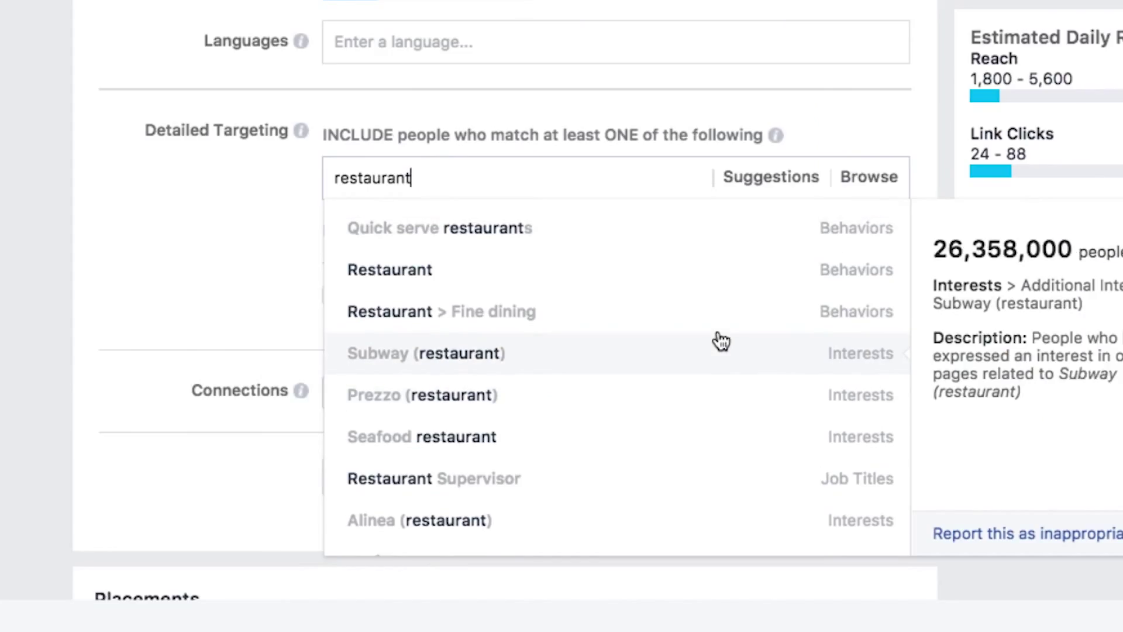
{"action": "scroll", "coordinate": [721, 341], "scroll_direction": "up", "scroll_amount": 3}
{"action": "scroll", "coordinate": [721, 341], "scroll_direction": "up", "scroll_amount": 2}
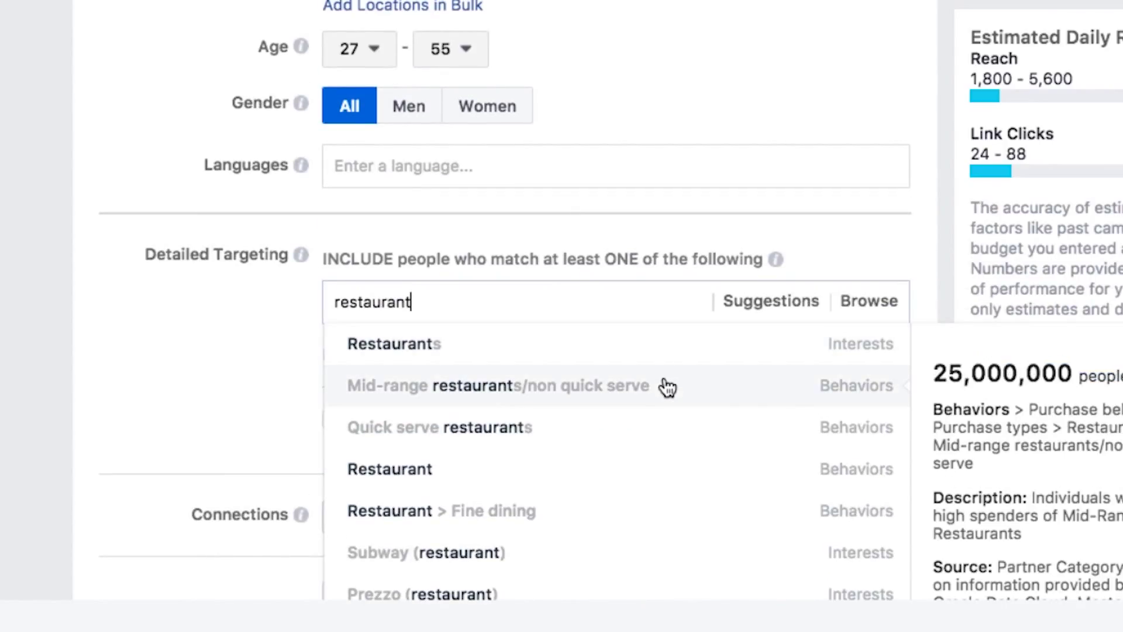
{"action": "scroll", "coordinate": [654, 486], "scroll_direction": "down", "scroll_amount": 1}
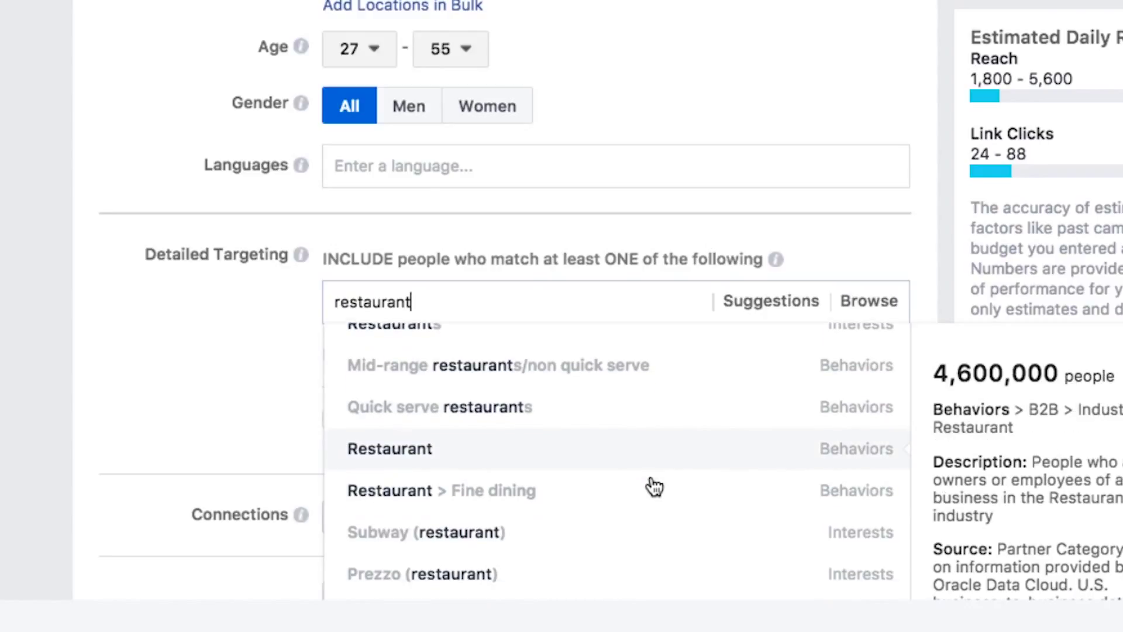
{"action": "scroll", "coordinate": [654, 486], "scroll_direction": "down", "scroll_amount": 5}
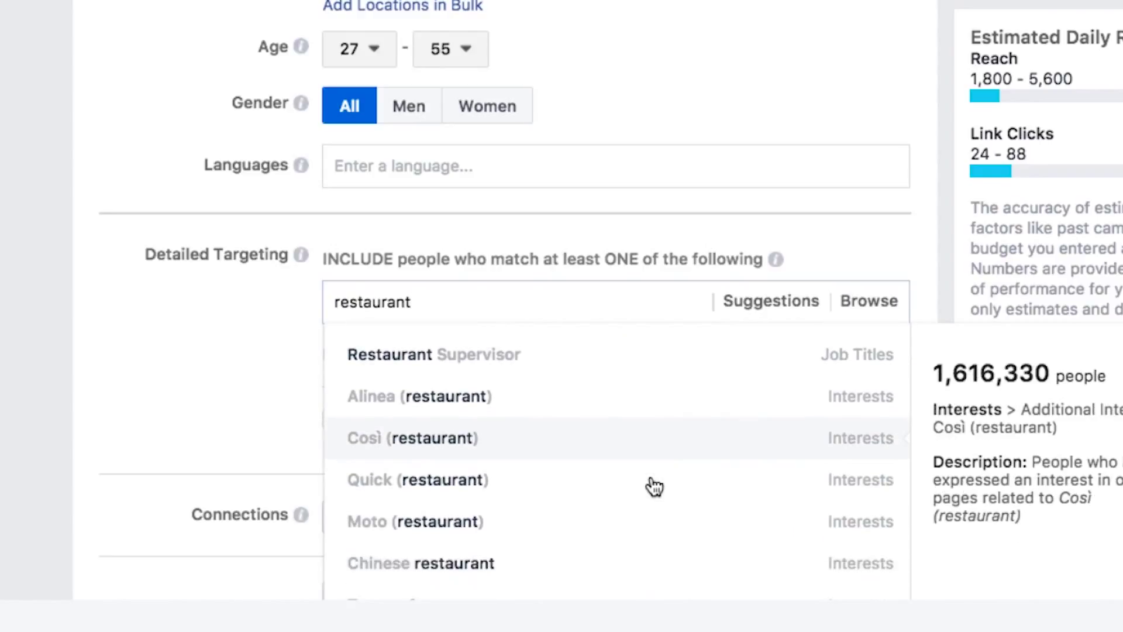
{"action": "scroll", "coordinate": [654, 487], "scroll_direction": "down", "scroll_amount": 2}
{"action": "scroll", "coordinate": [654, 487], "scroll_direction": "up", "scroll_amount": 5}
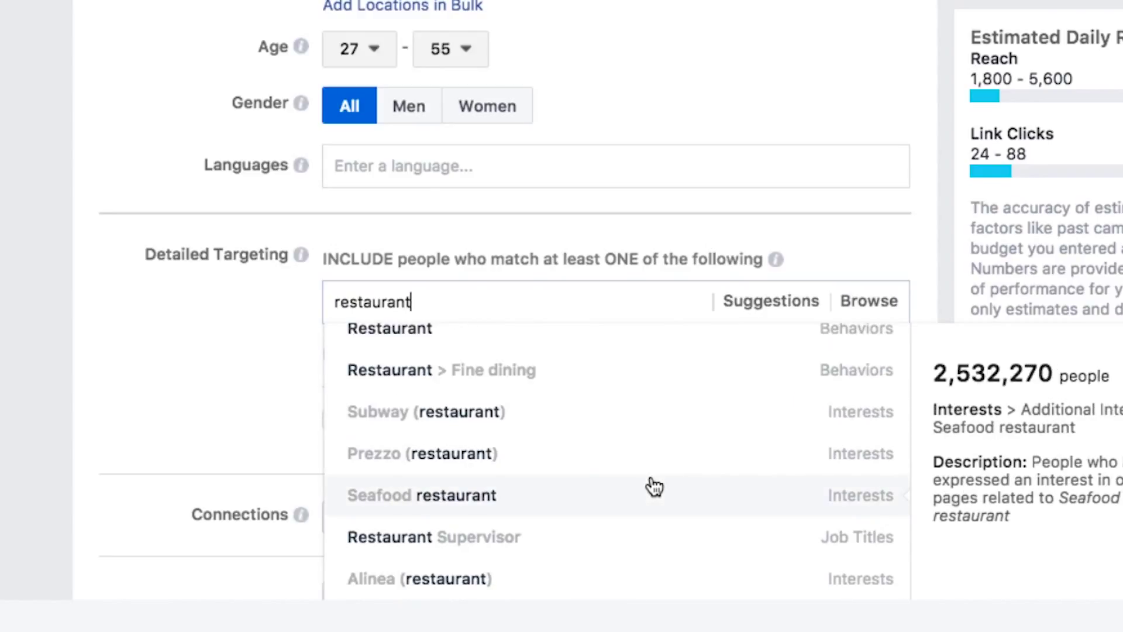
{"action": "scroll", "coordinate": [655, 487], "scroll_direction": "up", "scroll_amount": 3}
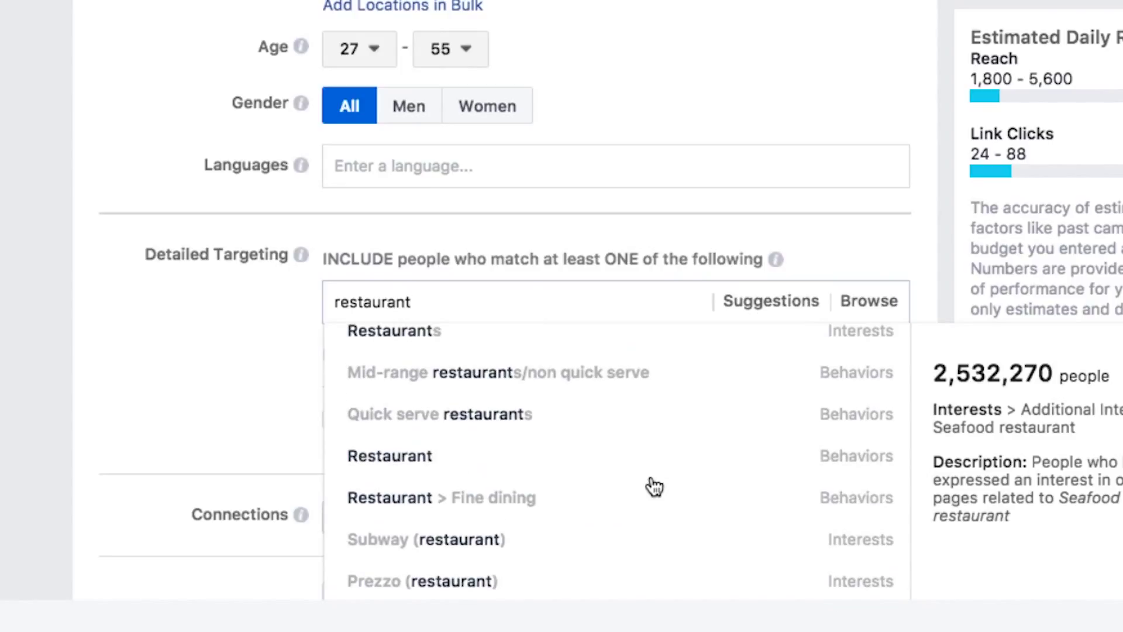
{"action": "left_click", "coordinate": [640, 379]}
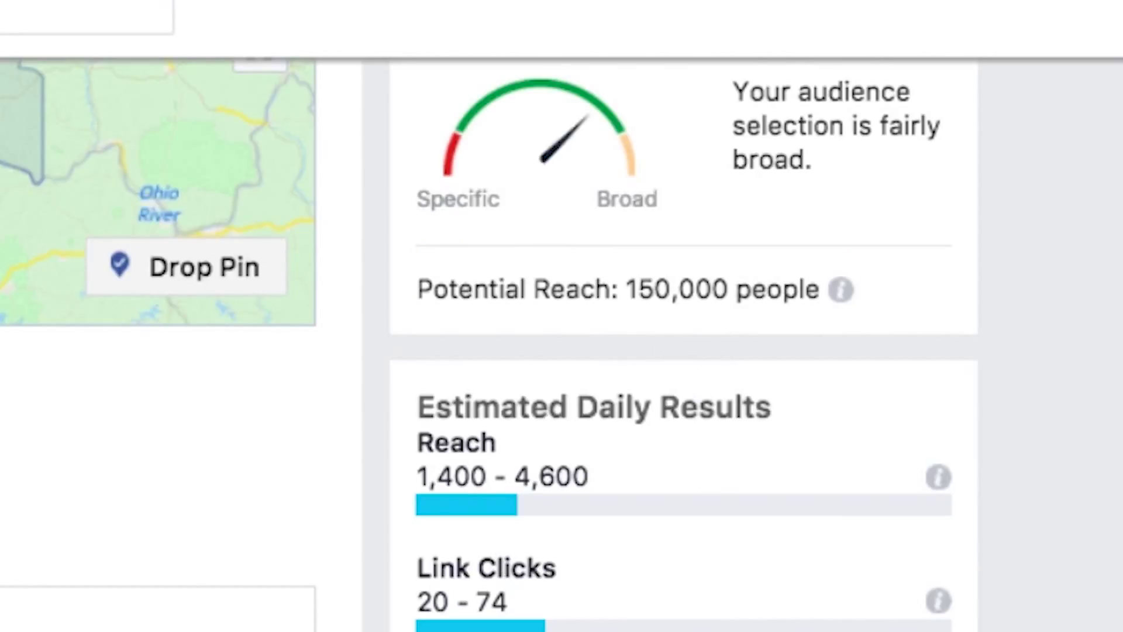
Scroll down the ad set form to the Budget & Schedule section.
{"action": "scroll", "coordinate": [158, 345], "scroll_direction": "down", "scroll_amount": 10}
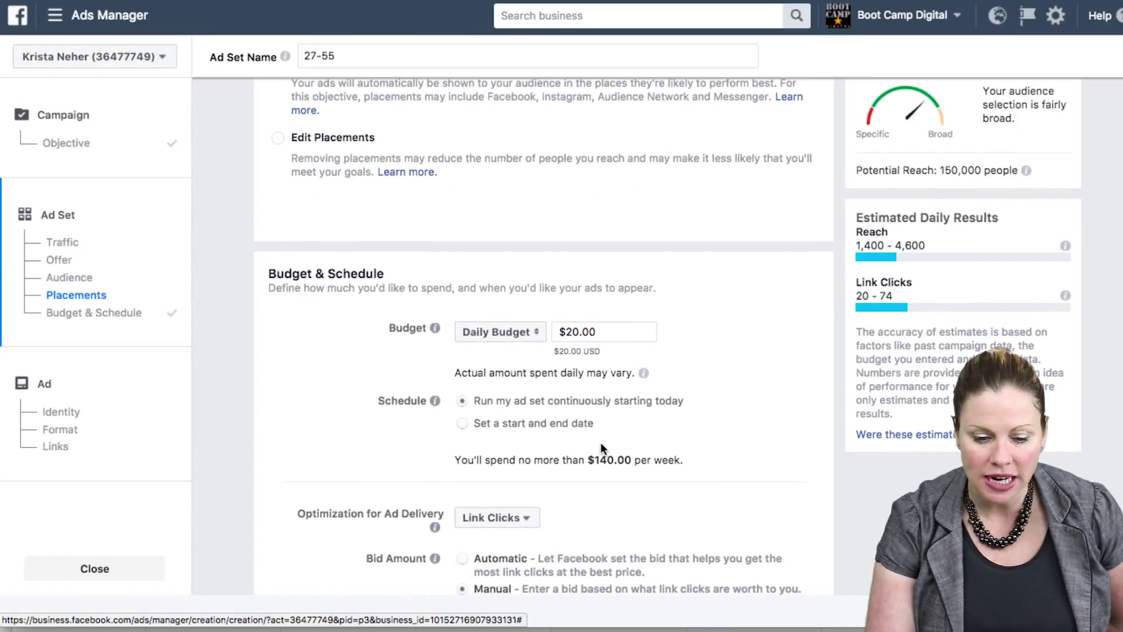
{"action": "scroll", "coordinate": [600, 441], "scroll_direction": "down", "scroll_amount": 2}
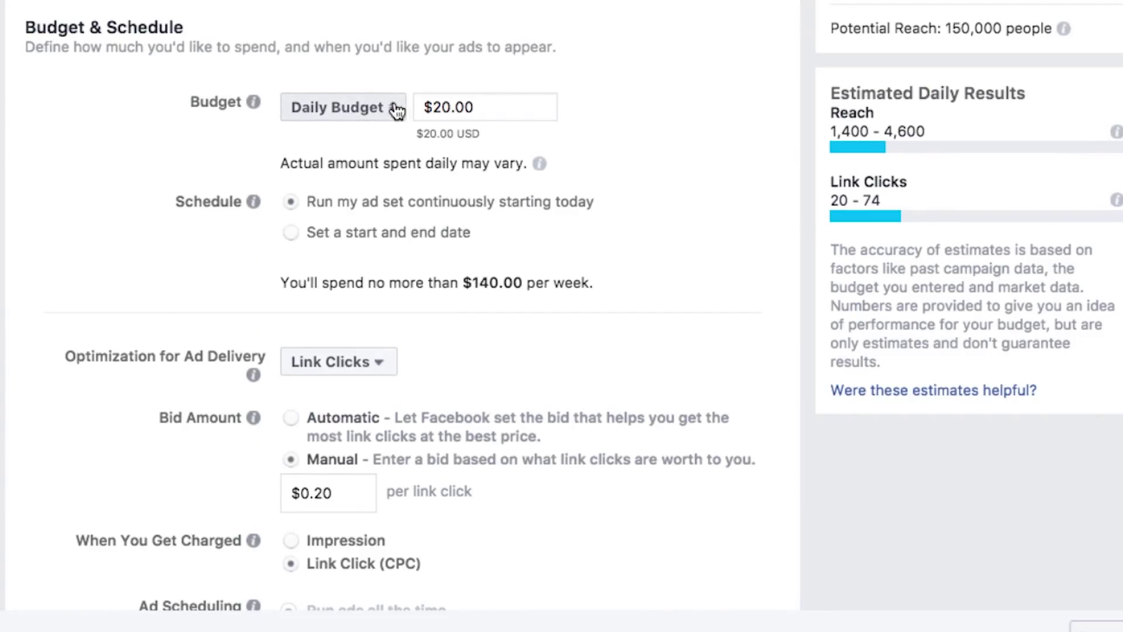
Change the budget type from daily to Lifetime Budget and begin editing the amount.
{"action": "left_click", "coordinate": [394, 110]}
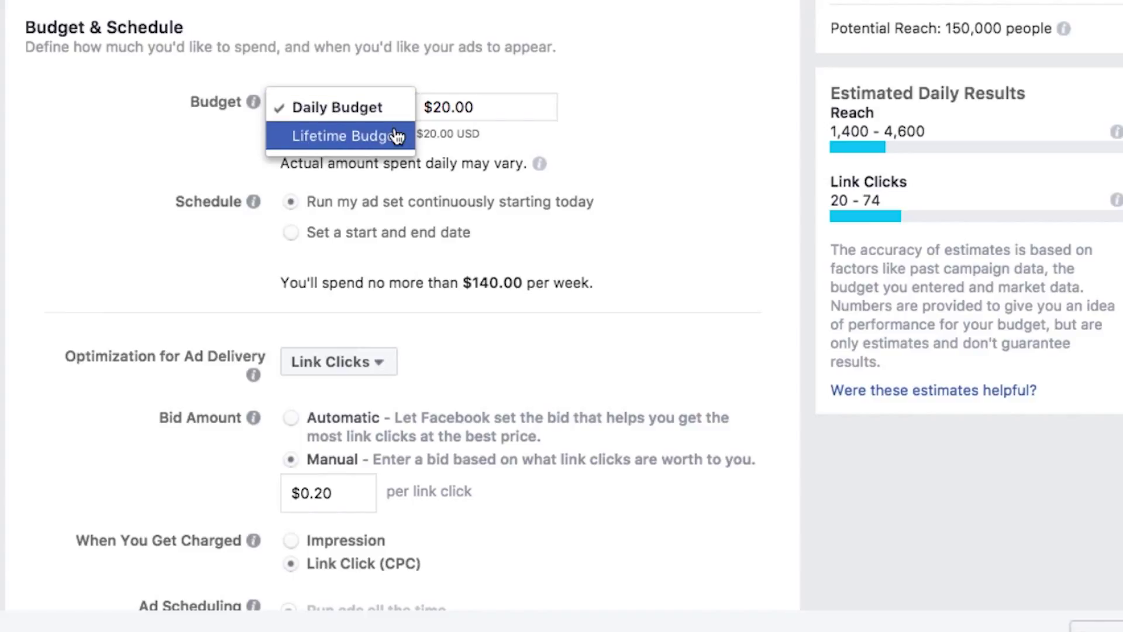
{"action": "left_click", "coordinate": [396, 136]}
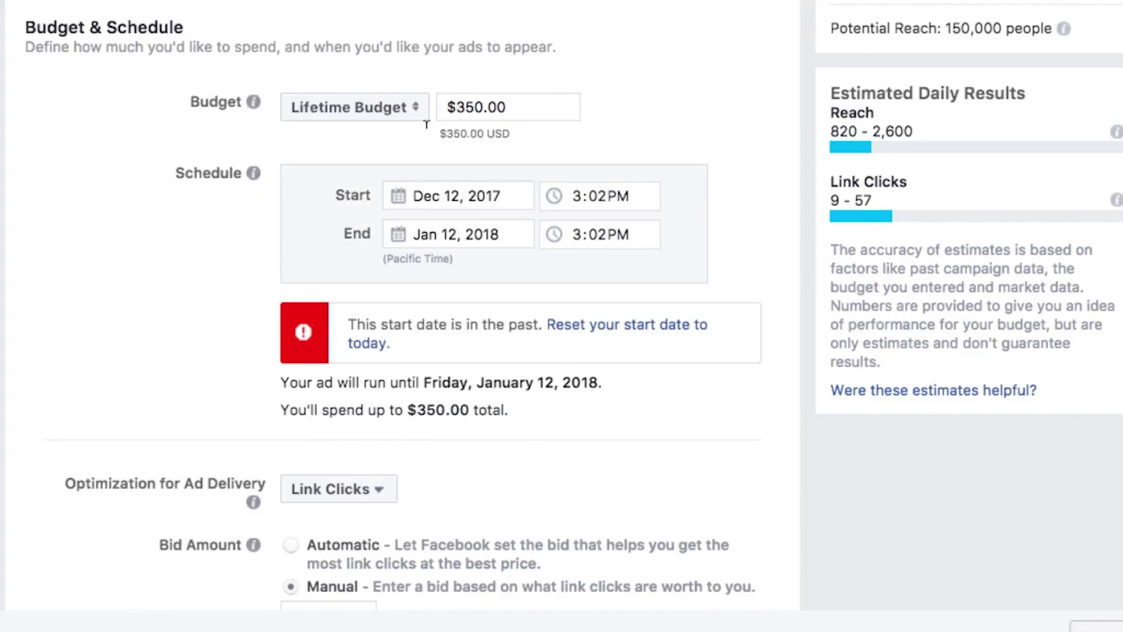
{"action": "left_click", "coordinate": [514, 107]}
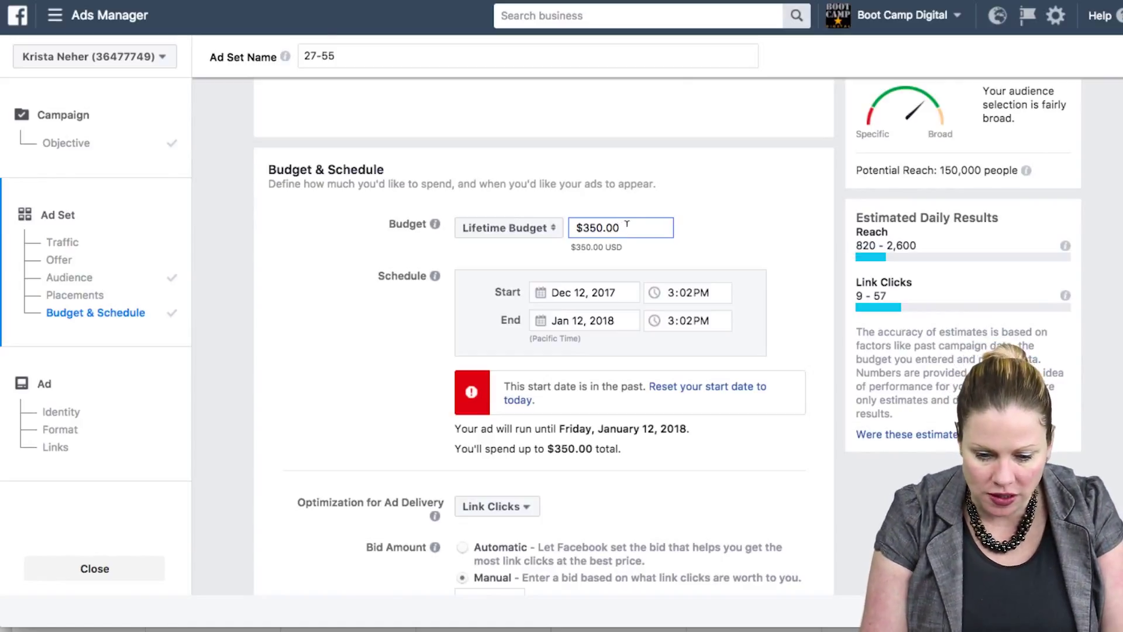
Replace the $350.00 lifetime budget with 1000 and apply the $1,000.00 amount.
{"action": "left_click_drag", "start_coordinate": [626, 224], "coordinate": [572, 228]}
{"action": "type", "text": "1"}
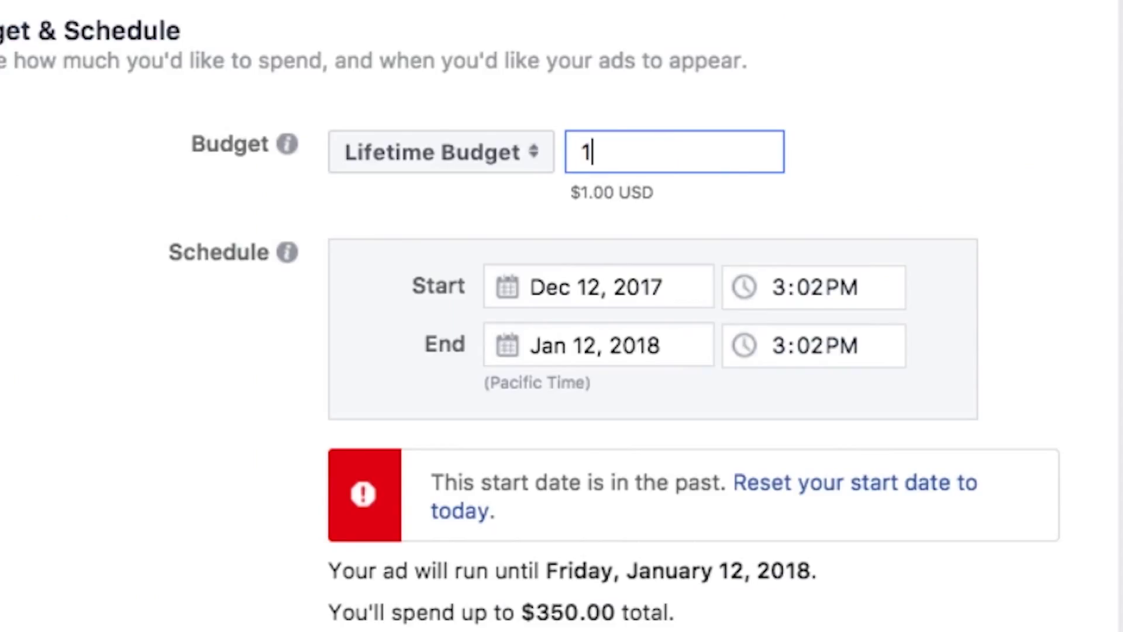
{"action": "type", "text": "000"}
{"action": "left_click", "coordinate": [869, 114]}
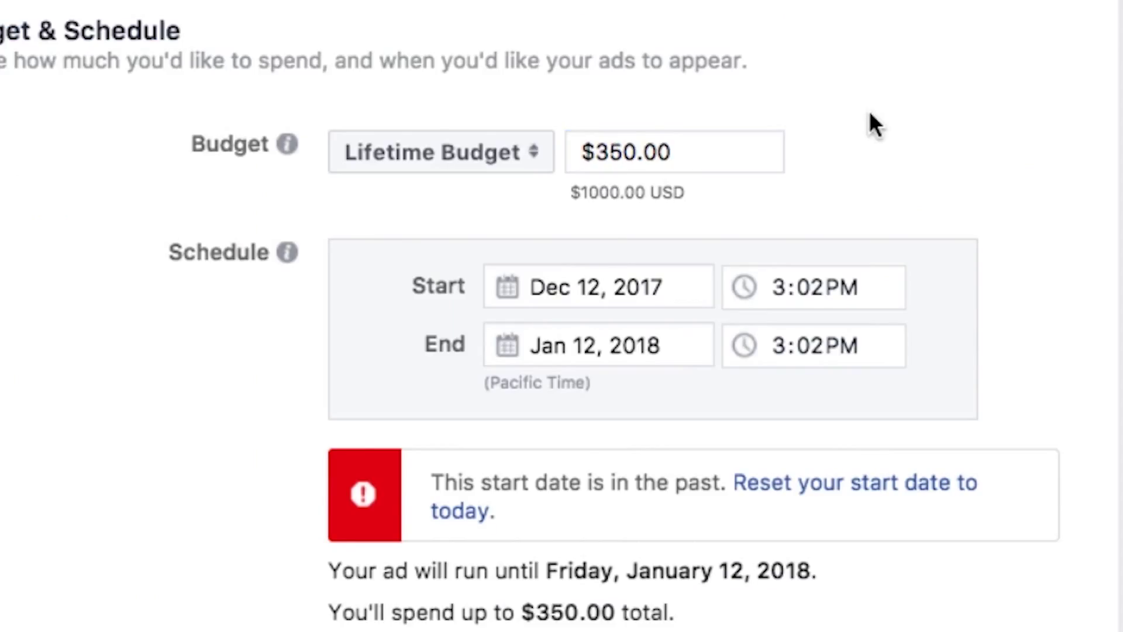
{"action": "left_click", "coordinate": [685, 153]}
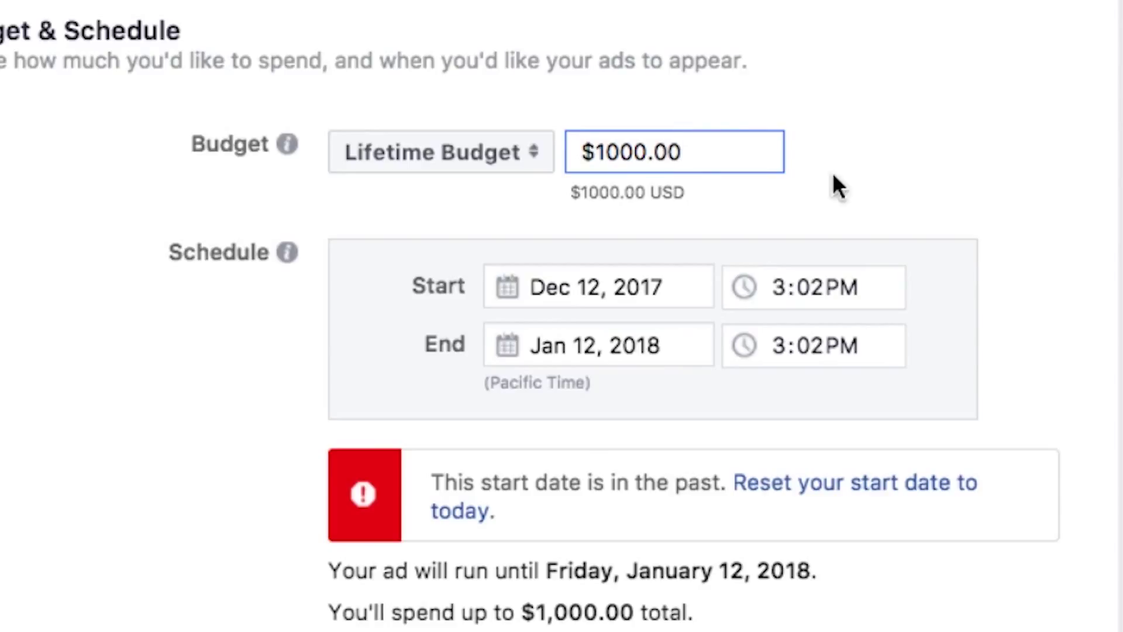
{"action": "left_click", "coordinate": [919, 146]}
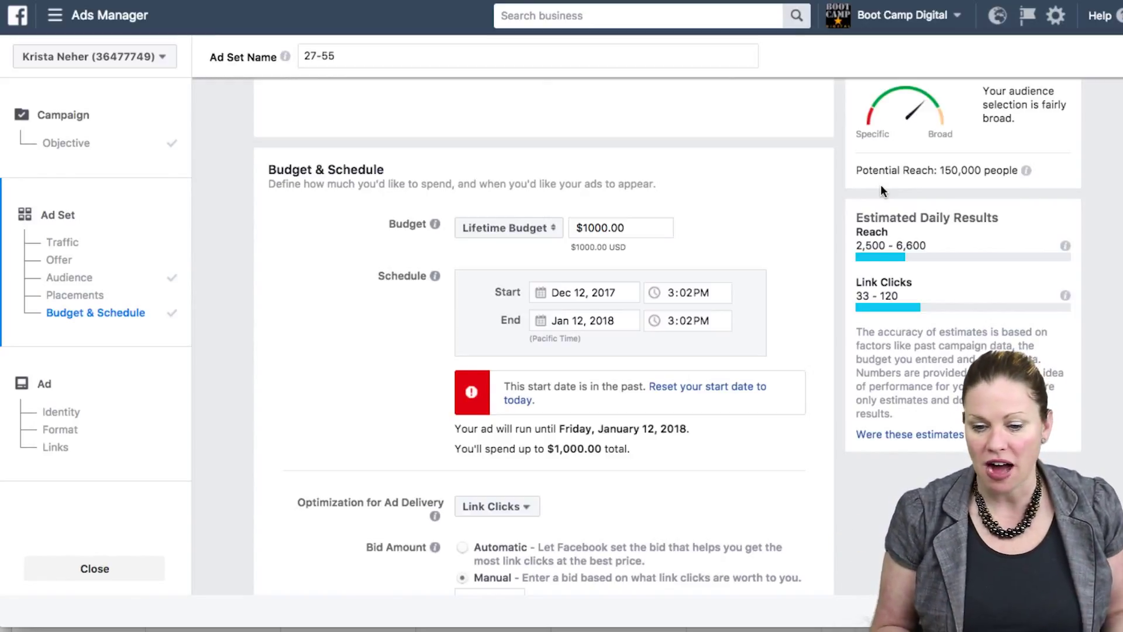
Try a $50 lifetime budget, then enter 155 after the $155.00 minimum error.
{"action": "left_click", "coordinate": [638, 227]}
{"action": "left_click_drag", "start_coordinate": [607, 228], "coordinate": [563, 228]}
{"action": "type", "text": "50"}
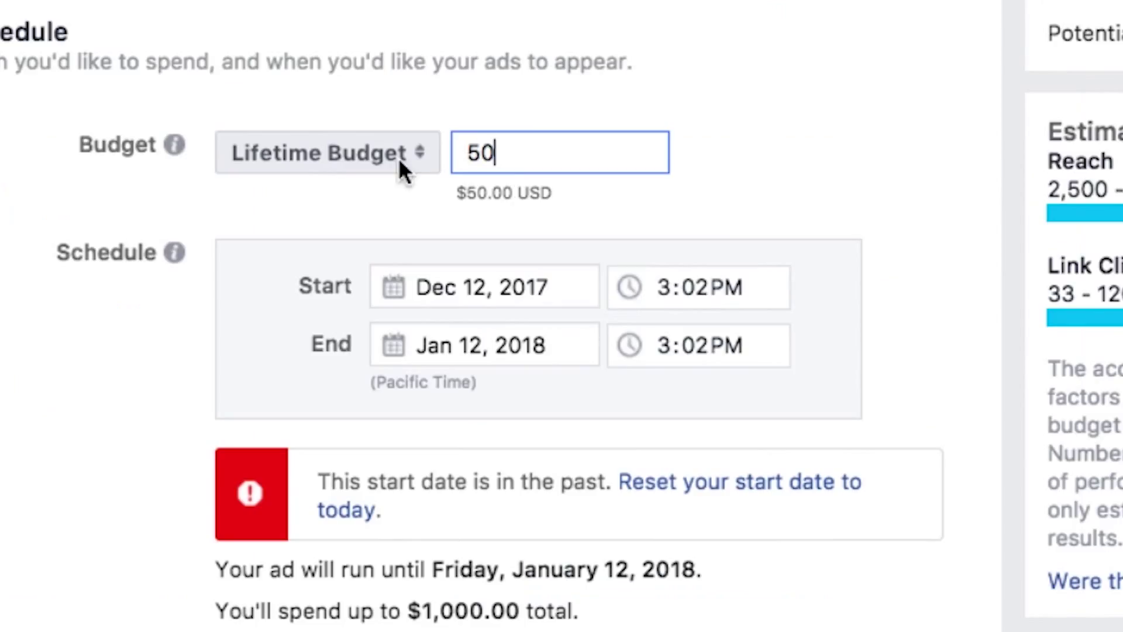
{"action": "left_click", "coordinate": [762, 194]}
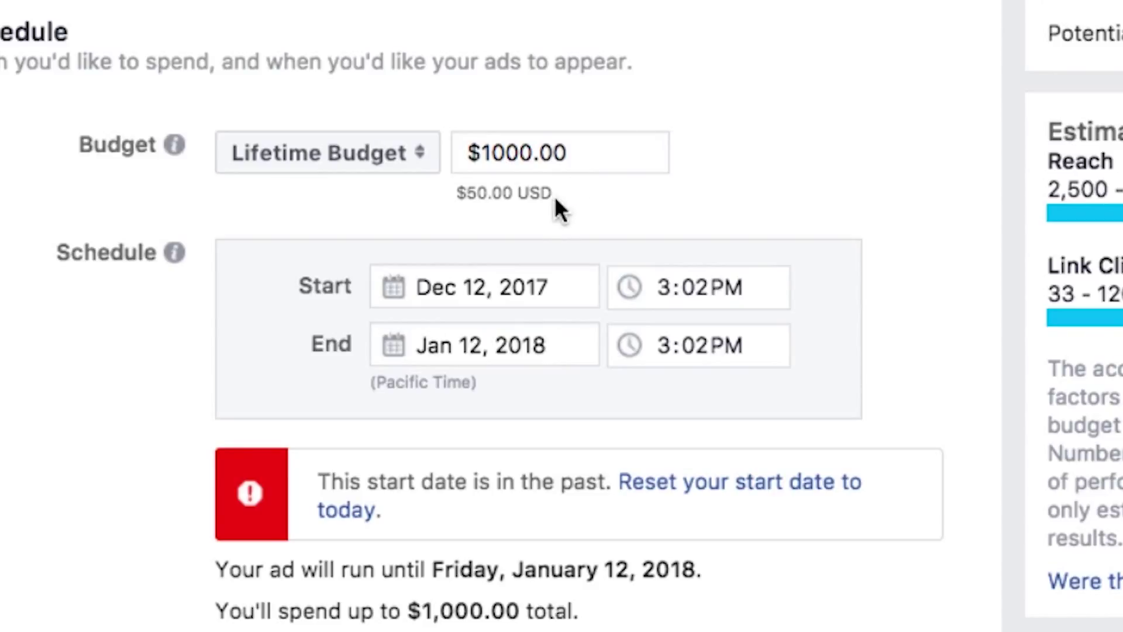
{"action": "left_click", "coordinate": [632, 150]}
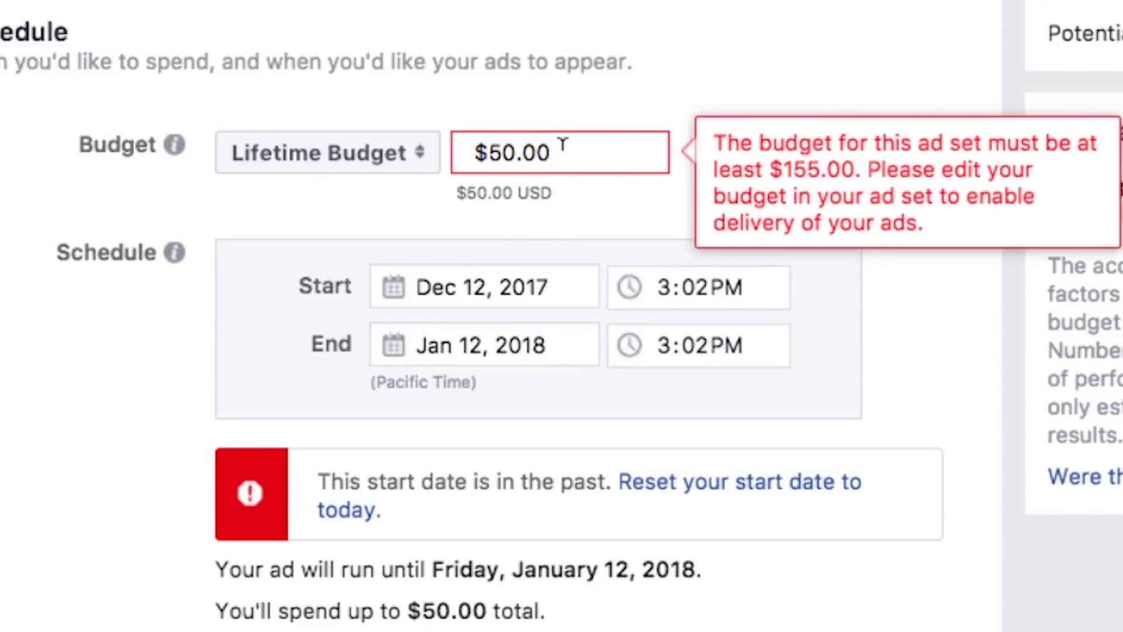
{"action": "left_click_drag", "start_coordinate": [563, 144], "coordinate": [451, 155]}
{"action": "type", "text": "15"}
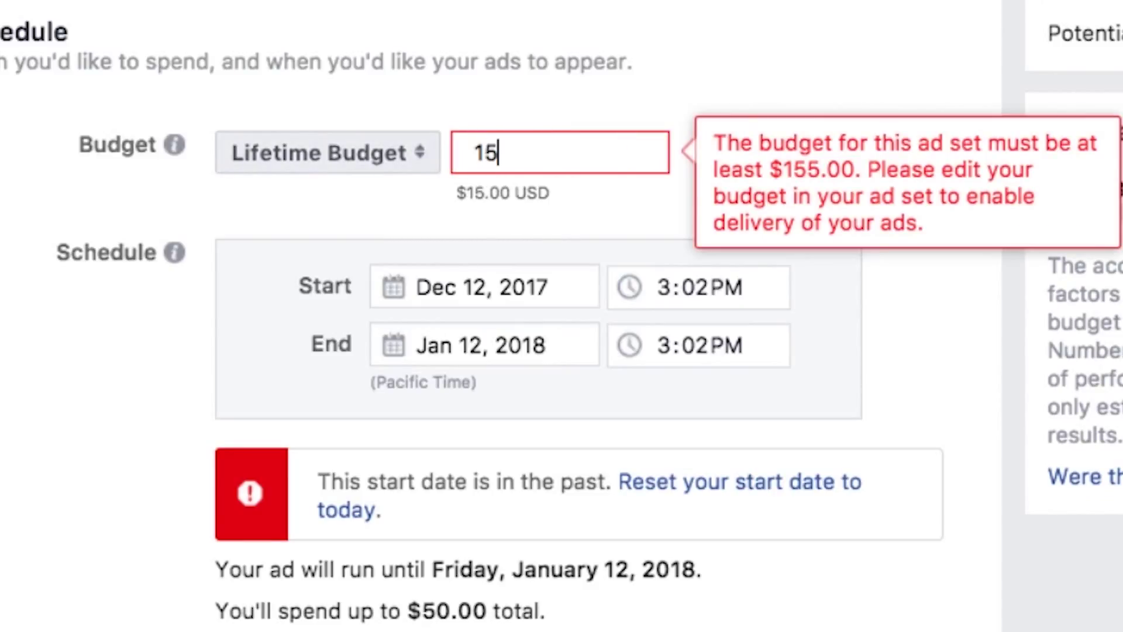
{"action": "type", "text": "5"}
{"action": "left_click", "coordinate": [654, 29]}
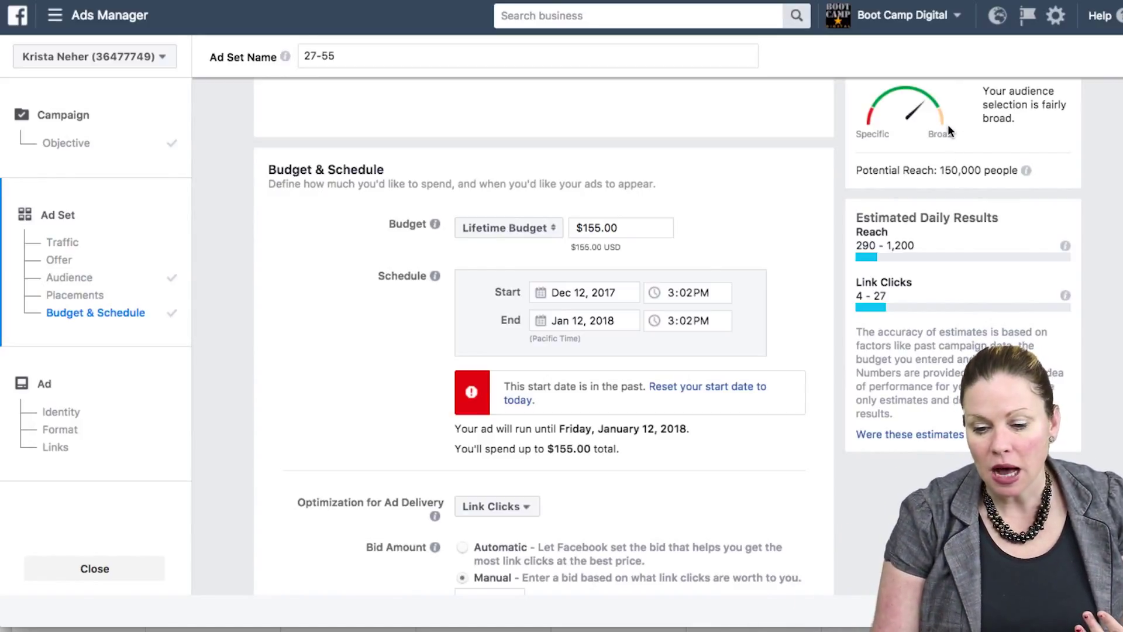
{"action": "scroll", "coordinate": [780, 249], "scroll_direction": "down", "scroll_amount": 3}
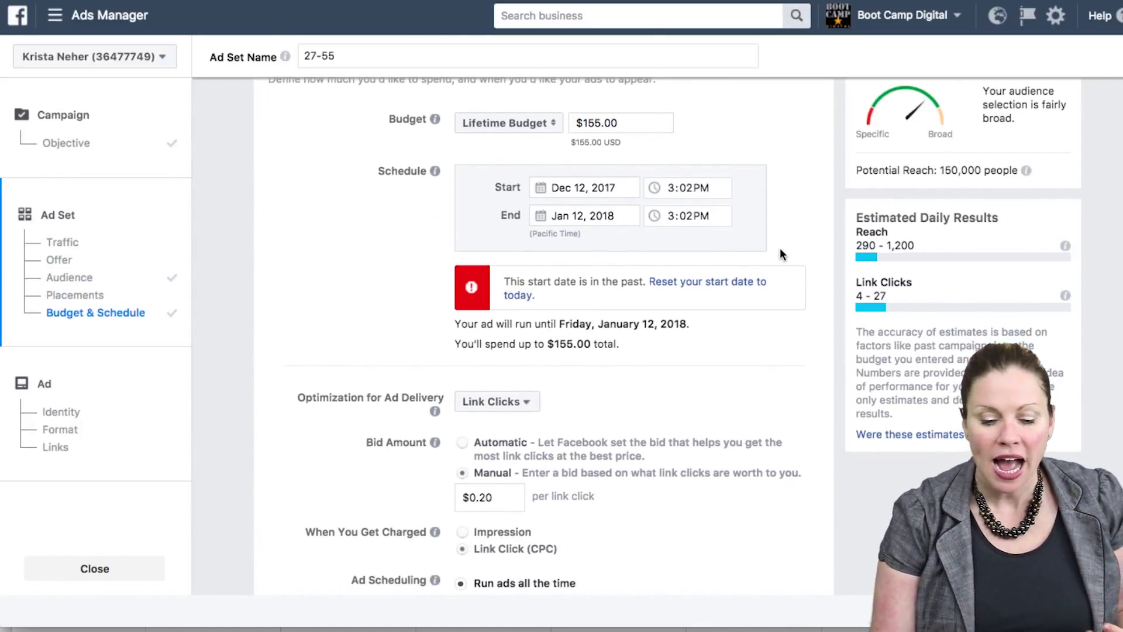
{"action": "scroll", "coordinate": [780, 252], "scroll_direction": "up", "scroll_amount": 1}
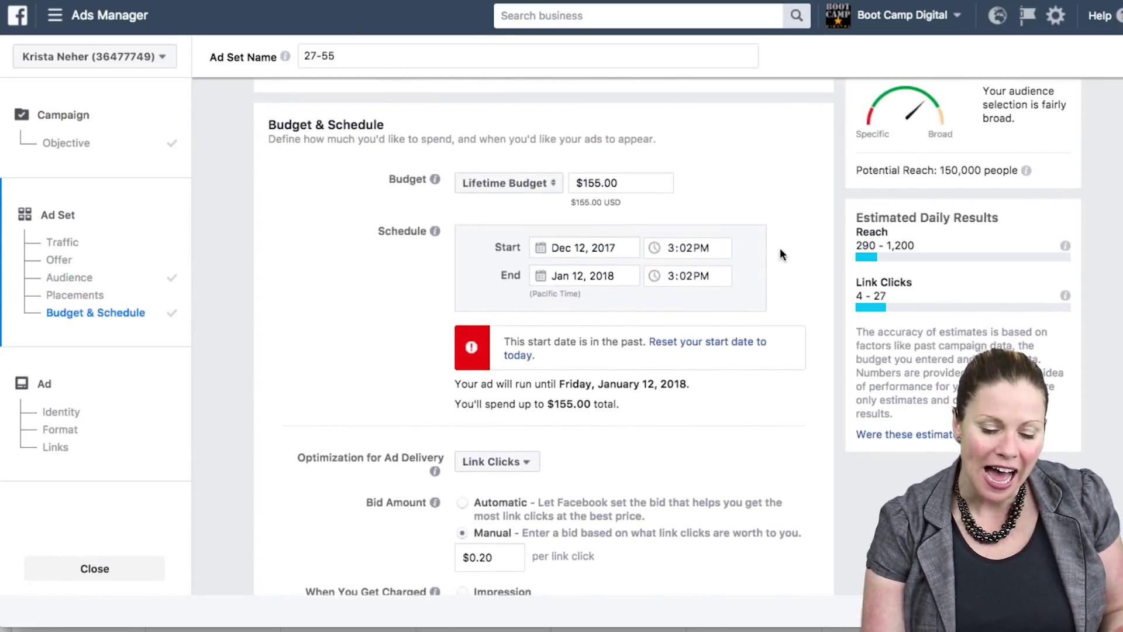